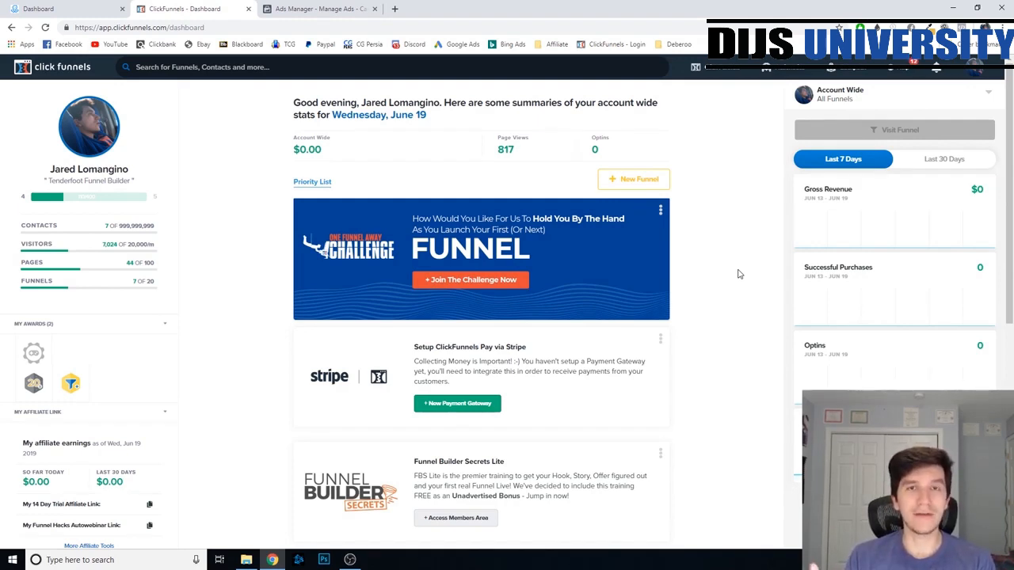
- Create a new classic Collect Emails funnel named "Tinnitus Relief"
{"action": "left_click", "coordinate": [717, 89]}
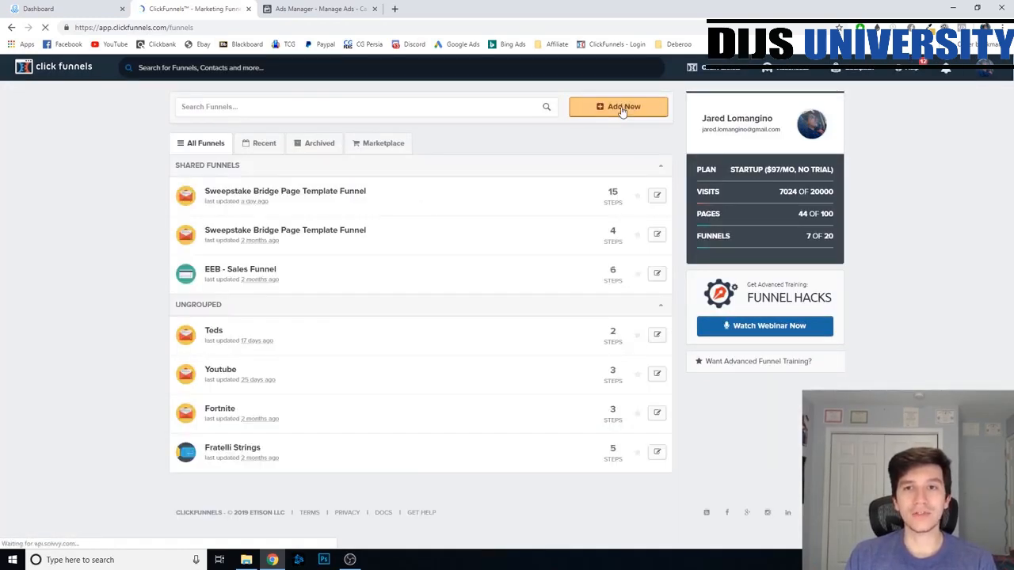
{"action": "left_click", "coordinate": [622, 106]}
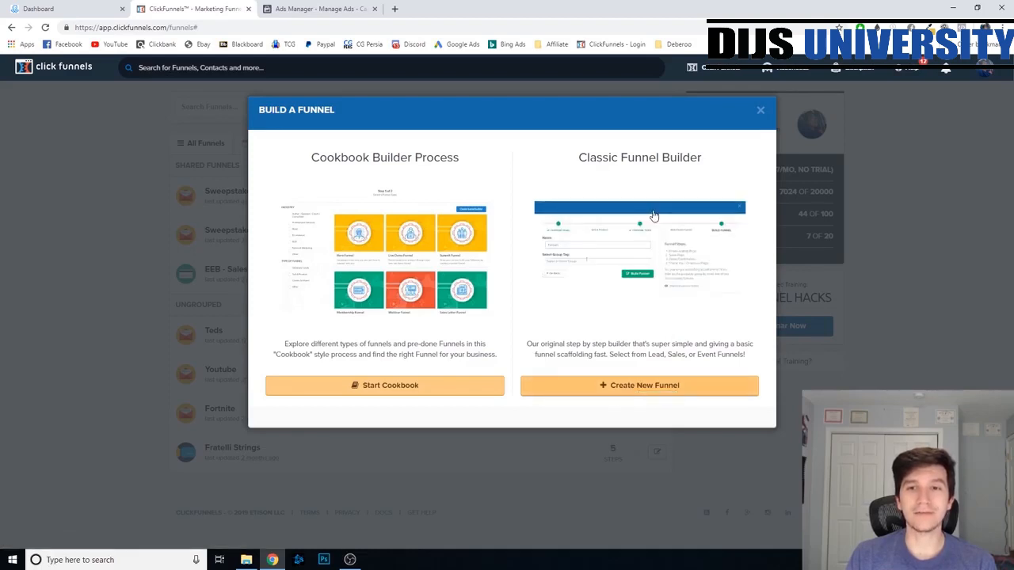
{"action": "left_click", "coordinate": [649, 388]}
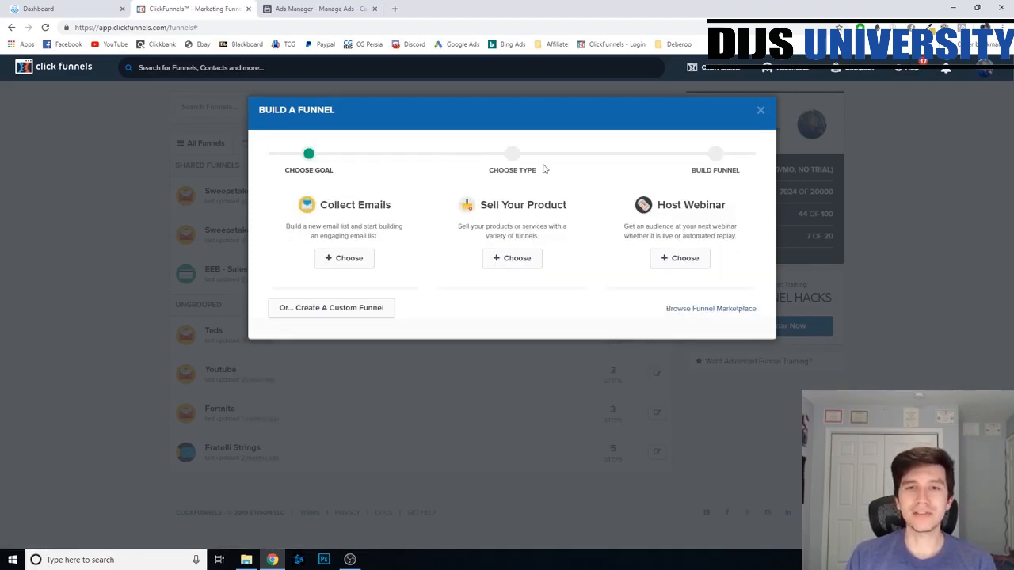
{"action": "left_click", "coordinate": [358, 259]}
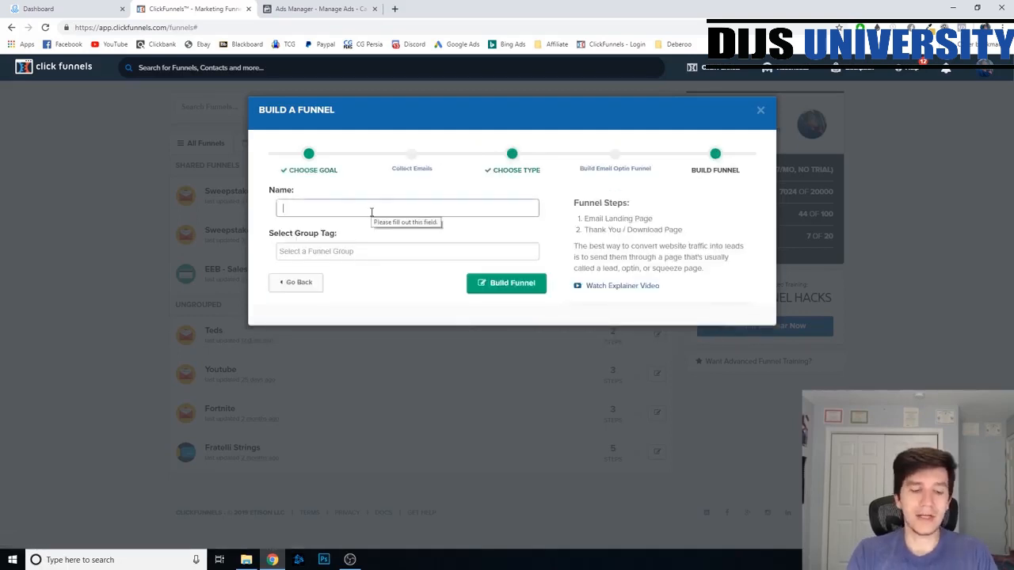
{"action": "type", "text": "Tinnit"}
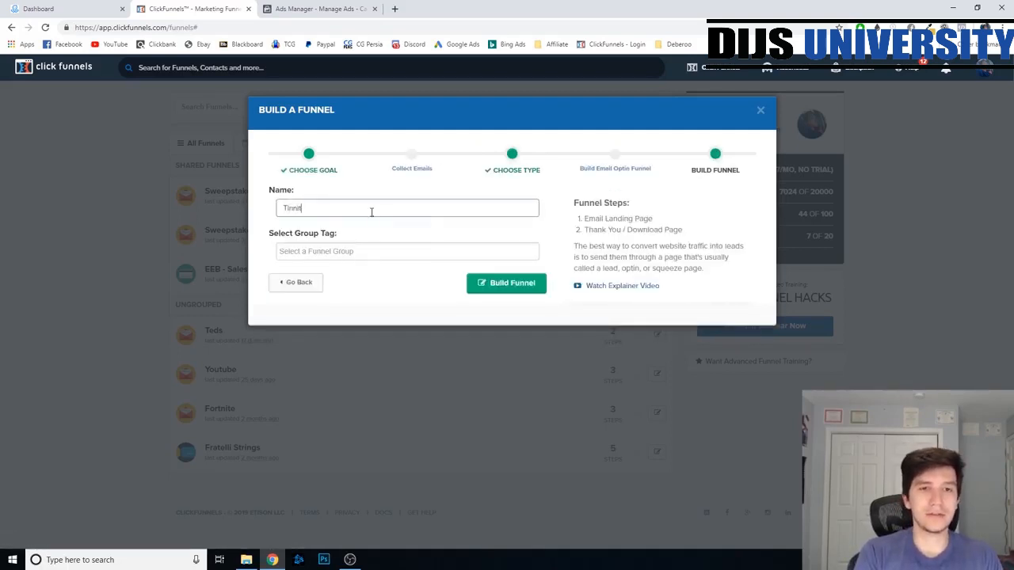
{"action": "type", "text": "us Relief"}
{"action": "key", "text": "Return"}
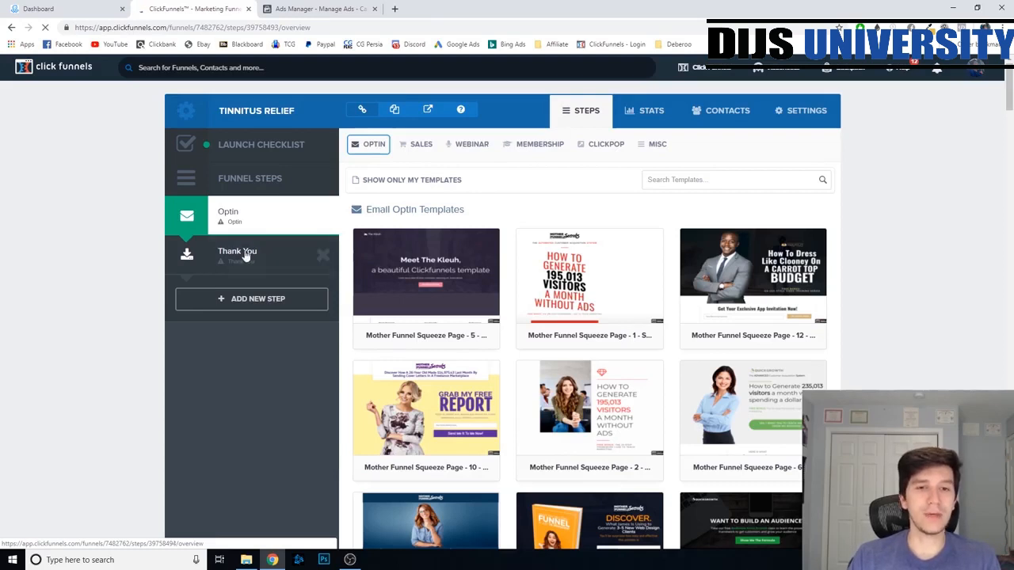
- Delete the Thank You step from the funnel and apply the Mother Funnel Squeeze Page - 14 template to the Optin step
{"action": "left_click", "coordinate": [323, 256]}
{"action": "left_click", "coordinate": [557, 98]}
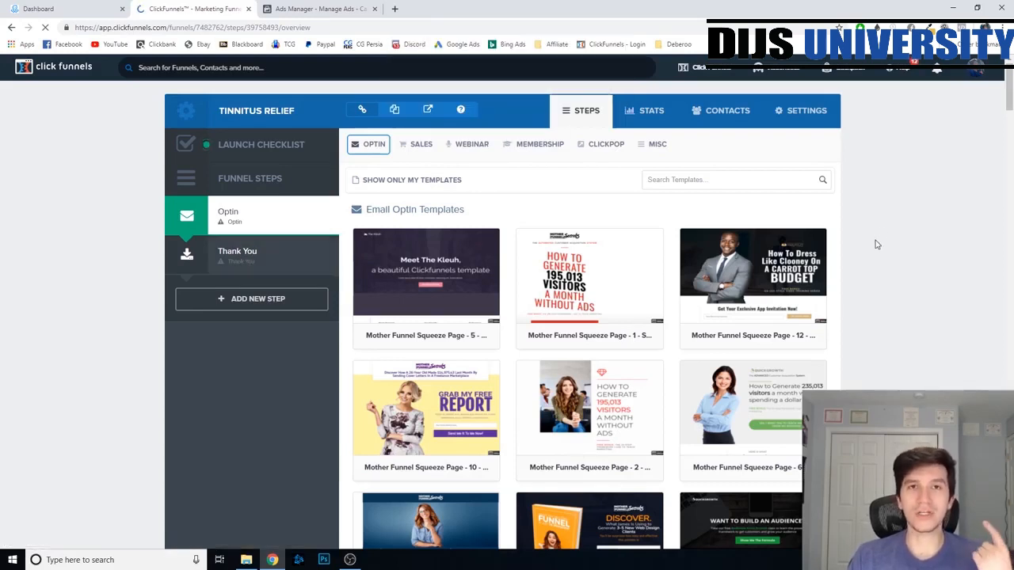
{"action": "scroll", "coordinate": [881, 289], "scroll_direction": "down", "scroll_amount": 6}
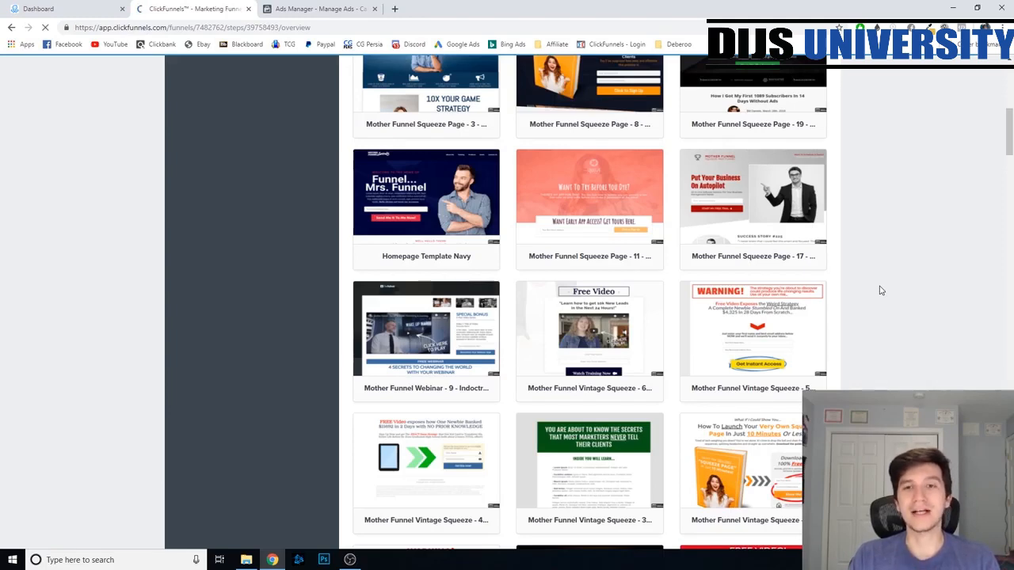
{"action": "scroll", "coordinate": [879, 290], "scroll_direction": "down", "scroll_amount": 7}
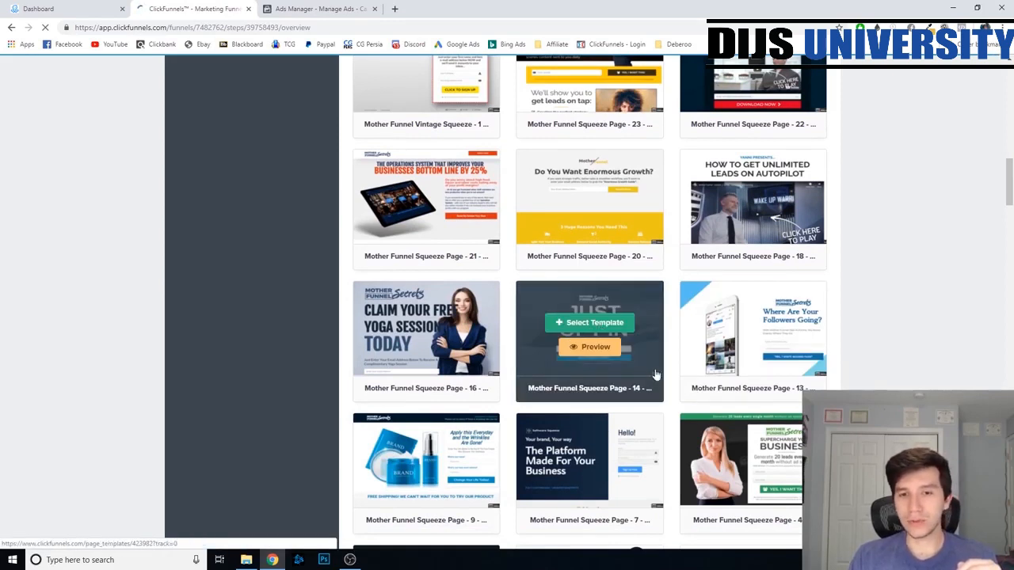
{"action": "left_click", "coordinate": [586, 321]}
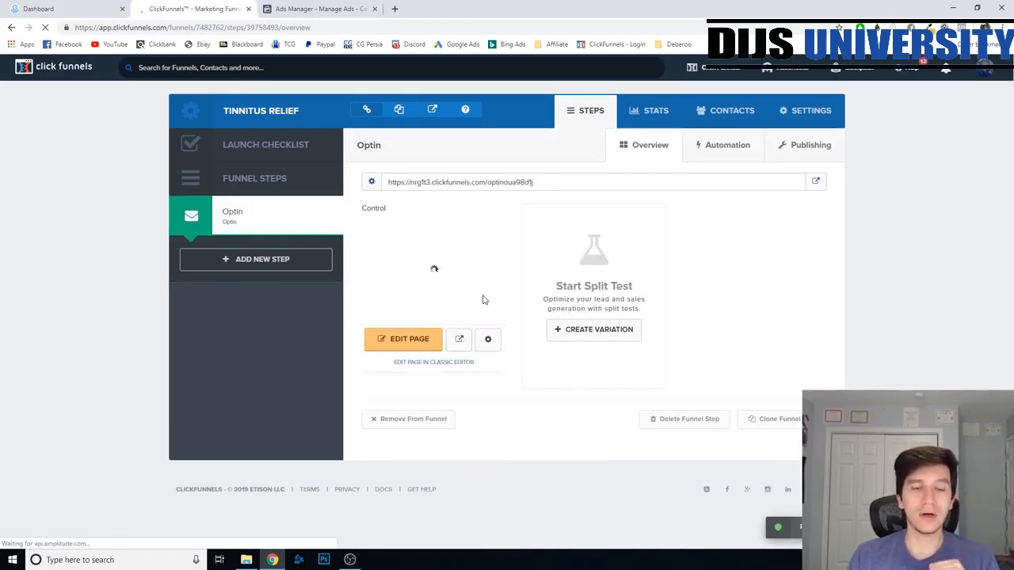
- Open the Optin page for editing and delete its email address field
{"action": "left_click", "coordinate": [414, 342]}
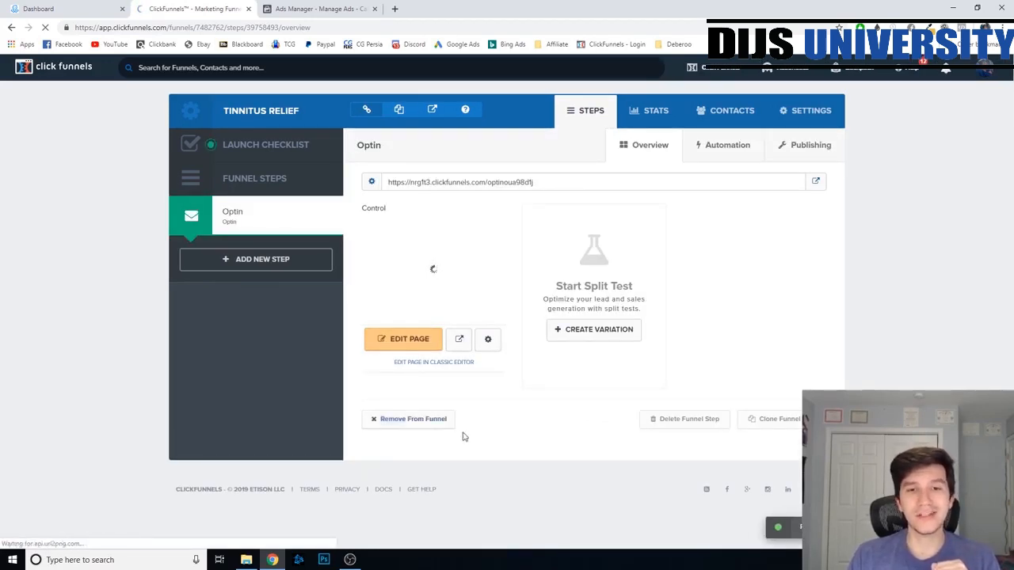
{"action": "scroll", "coordinate": [753, 336], "scroll_direction": "down", "scroll_amount": 1}
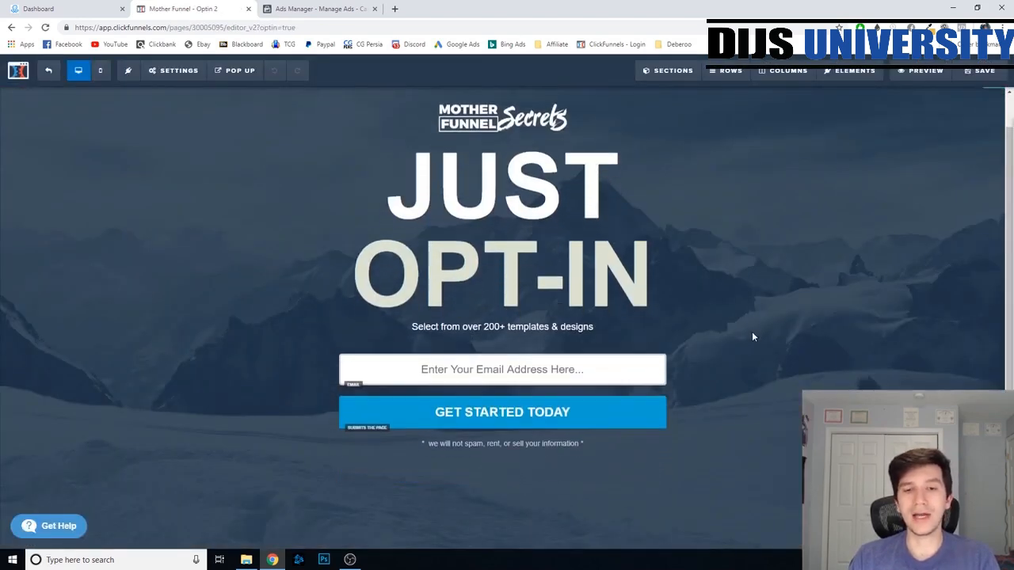
{"action": "scroll", "coordinate": [753, 336], "scroll_direction": "up", "scroll_amount": 1}
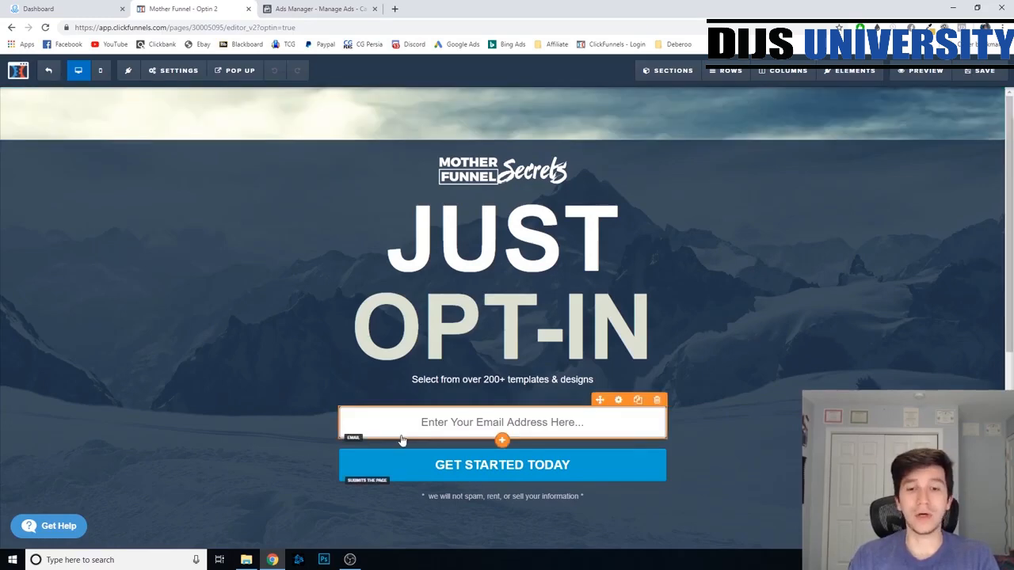
{"action": "left_click", "coordinate": [453, 430]}
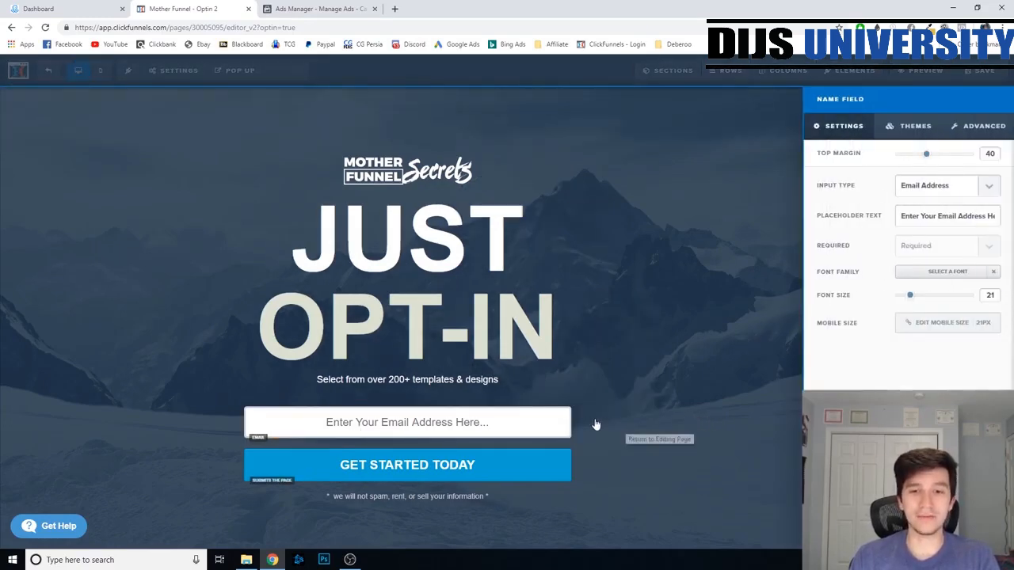
{"action": "left_click", "coordinate": [594, 426]}
{"action": "left_click", "coordinate": [656, 401]}
{"action": "left_click", "coordinate": [555, 84]}
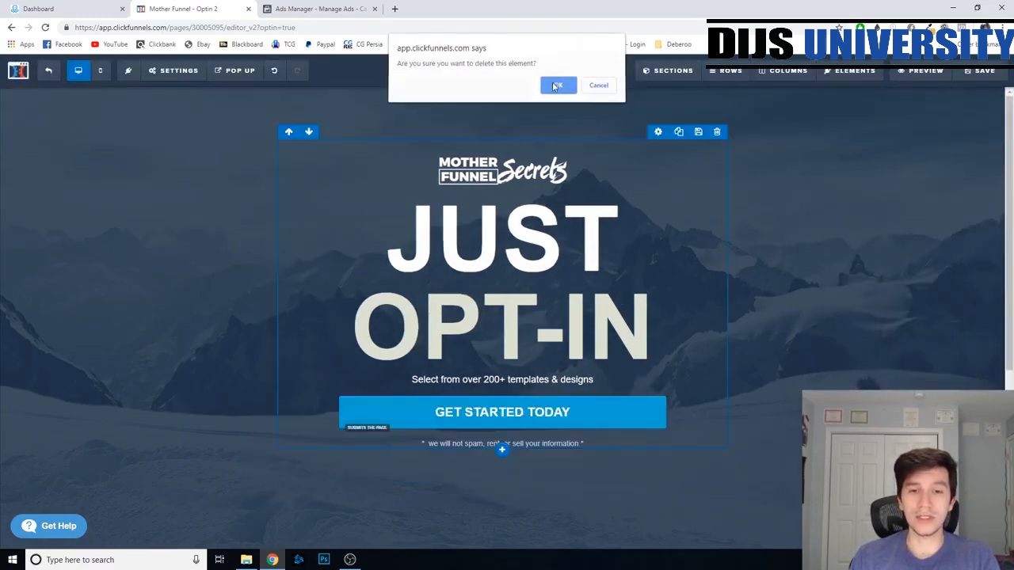
- Delete the "Get Started Today" button and the Mother Funnel Secrets logo from the page
{"action": "left_click", "coordinate": [655, 393]}
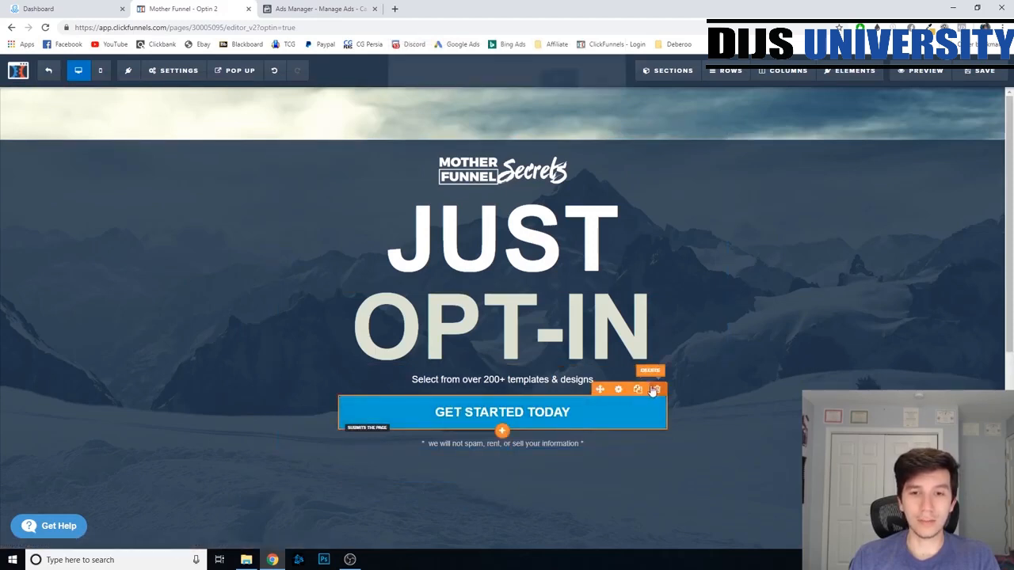
{"action": "left_click", "coordinate": [554, 84]}
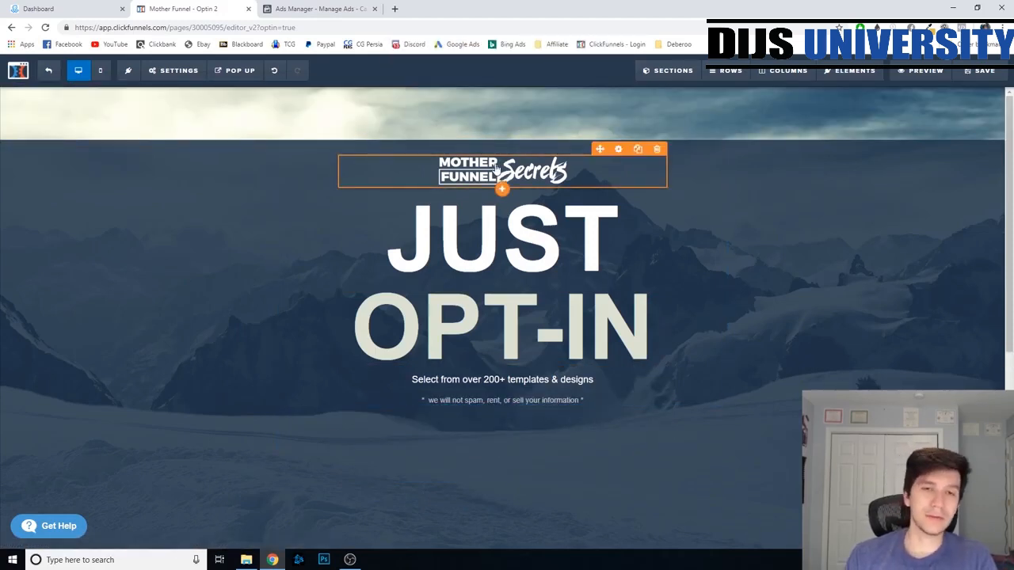
{"action": "left_click", "coordinate": [656, 148]}
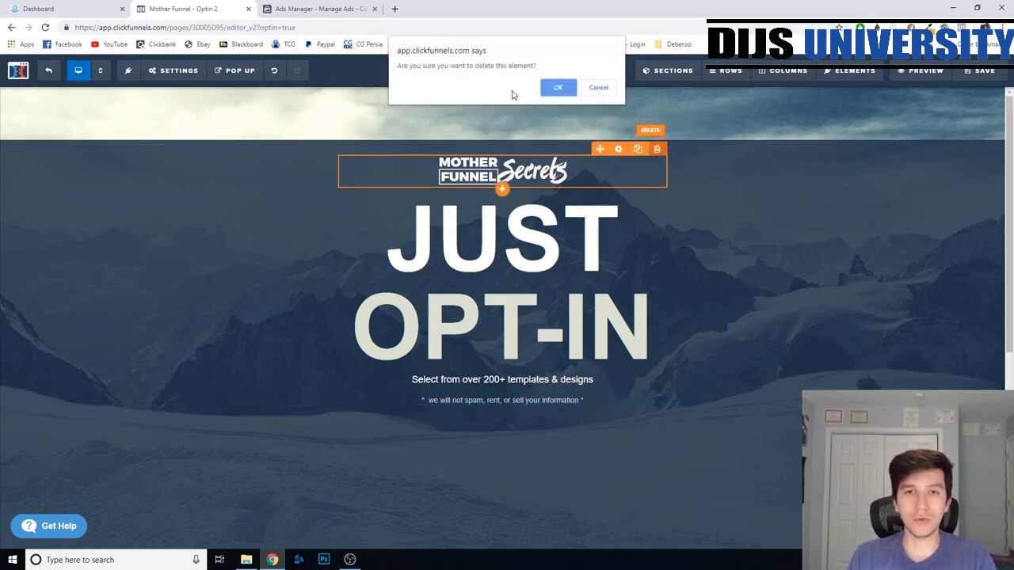
{"action": "left_click", "coordinate": [555, 85]}
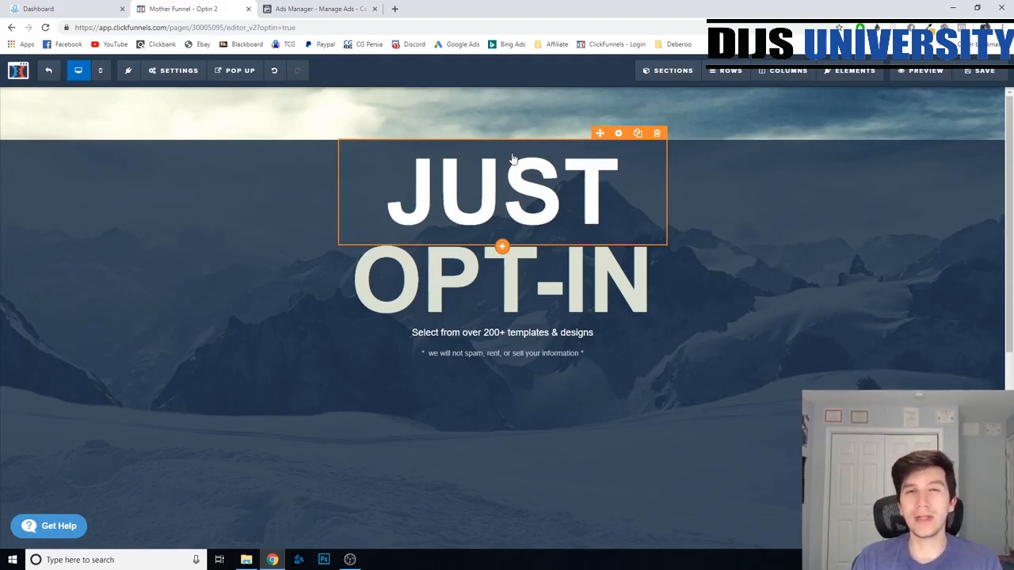
- Rewrite the headlines as "New to the Market" and "100% Natural Tinnitus Solution", with "Click Below To Learn More" as the text underneath
{"action": "left_click", "coordinate": [504, 122]}
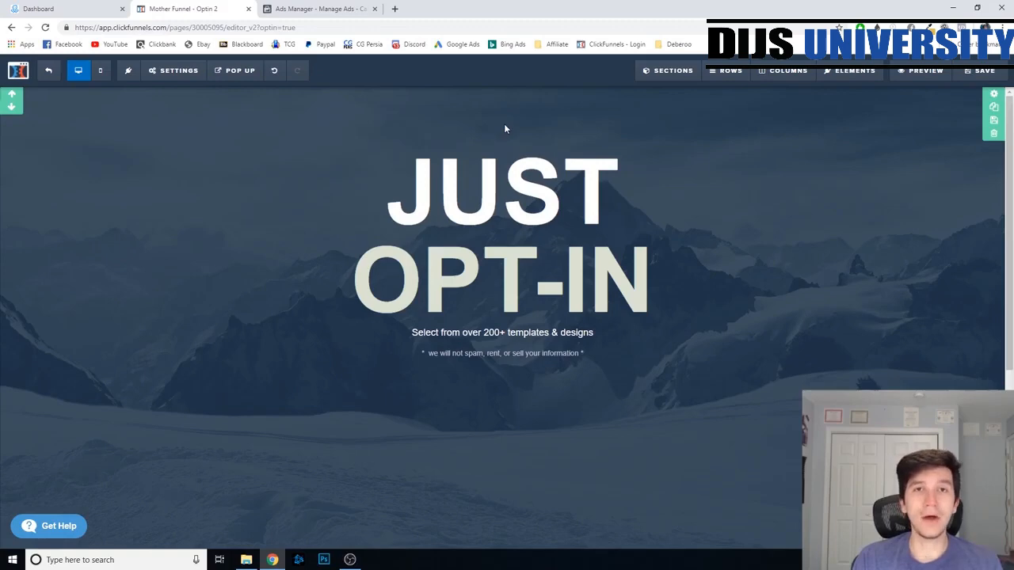
{"action": "left_click", "coordinate": [504, 151]}
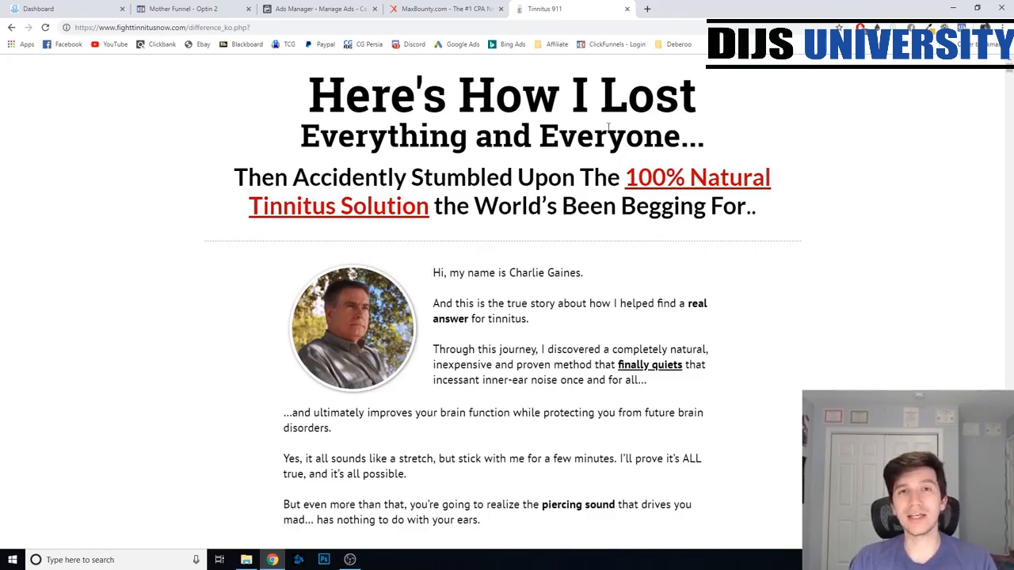
{"action": "left_click", "coordinate": [182, 9]}
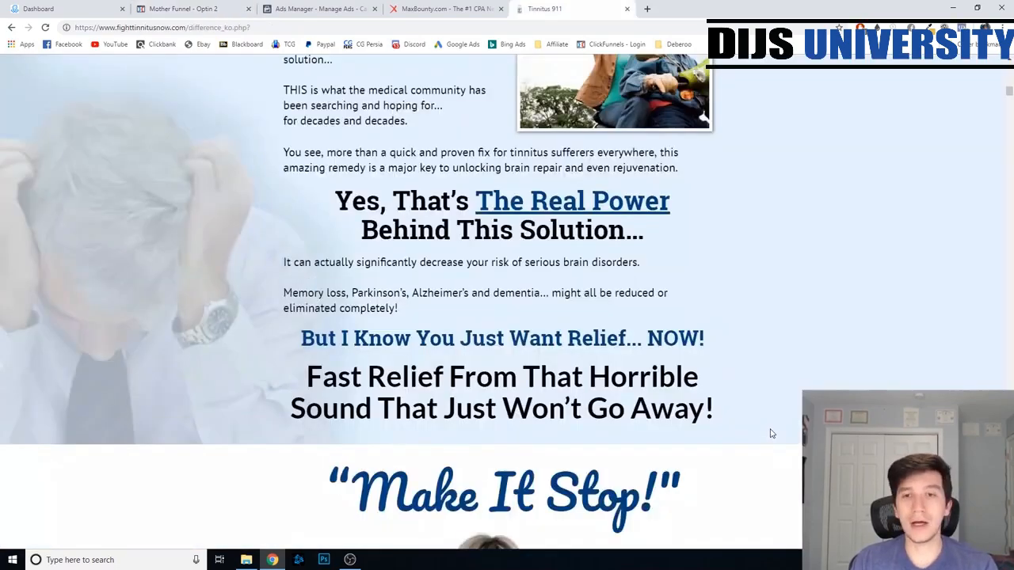
- Find the red berry picture on the Tinnitus 911 offer page and place it below the funnel page's text
{"action": "scroll", "coordinate": [769, 430], "scroll_direction": "up", "scroll_amount": 10}
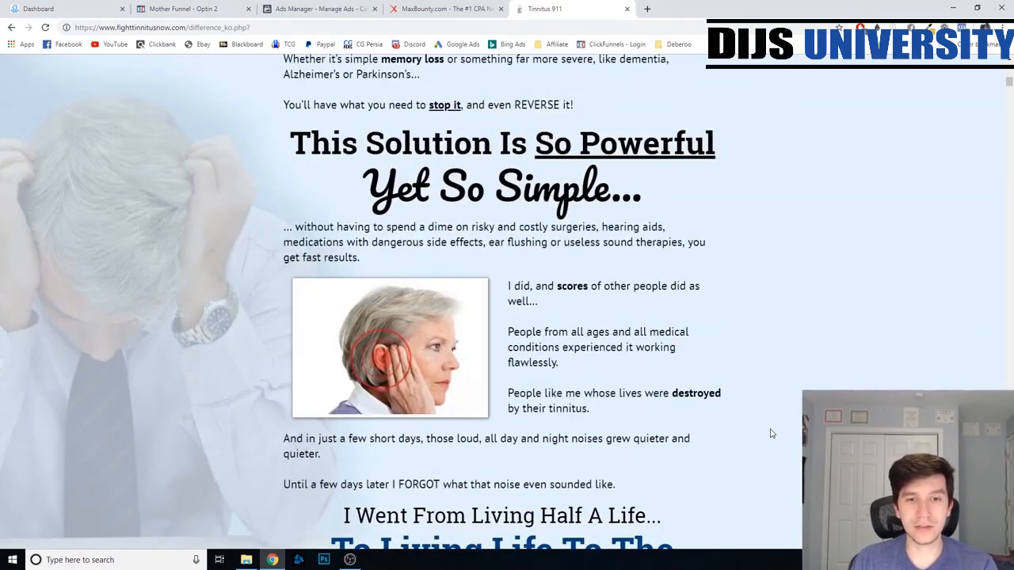
{"action": "scroll", "coordinate": [769, 430], "scroll_direction": "up", "scroll_amount": 5}
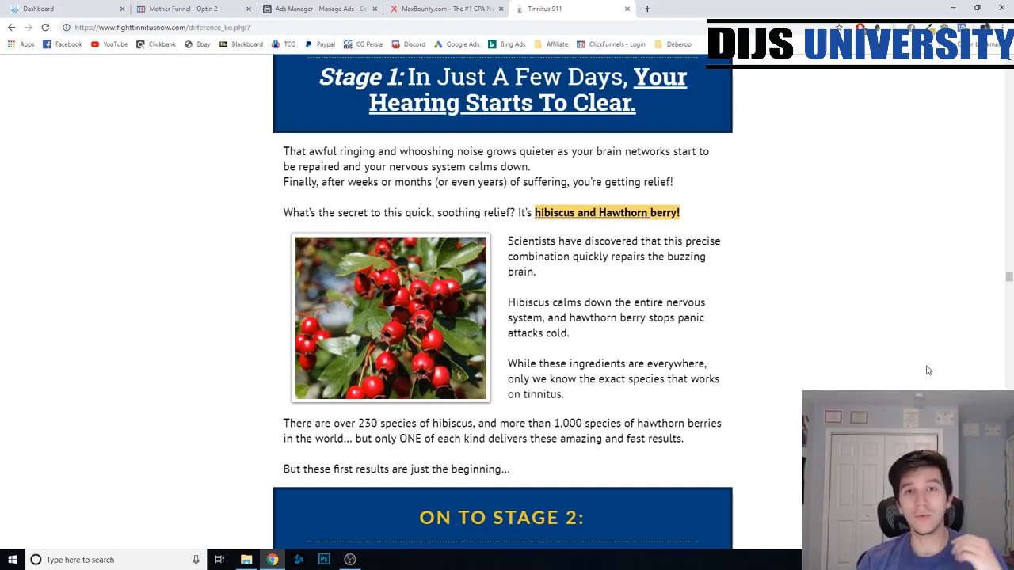
{"action": "left_click", "coordinate": [190, 9]}
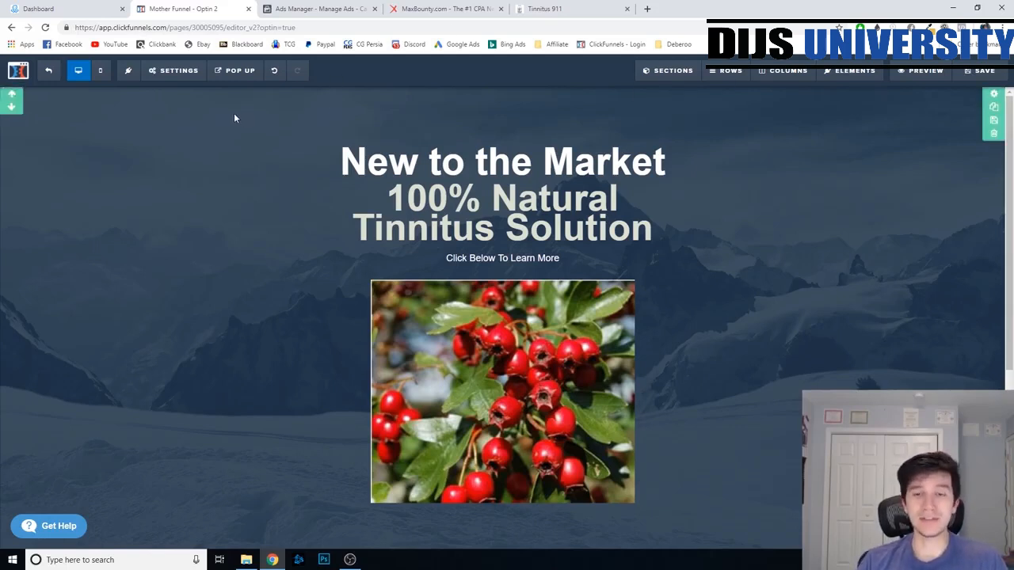
- Change the page background to green and recolour the "100% Natural Tinnitus Solution" headline dark grey
{"action": "left_click", "coordinate": [234, 70]}
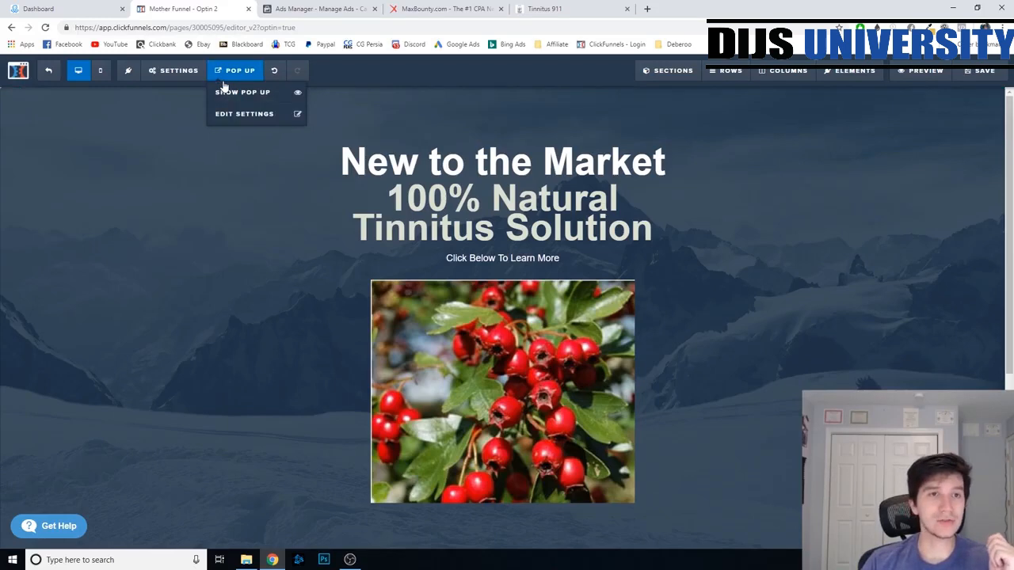
{"action": "left_click", "coordinate": [200, 71]}
{"action": "left_click", "coordinate": [212, 177]}
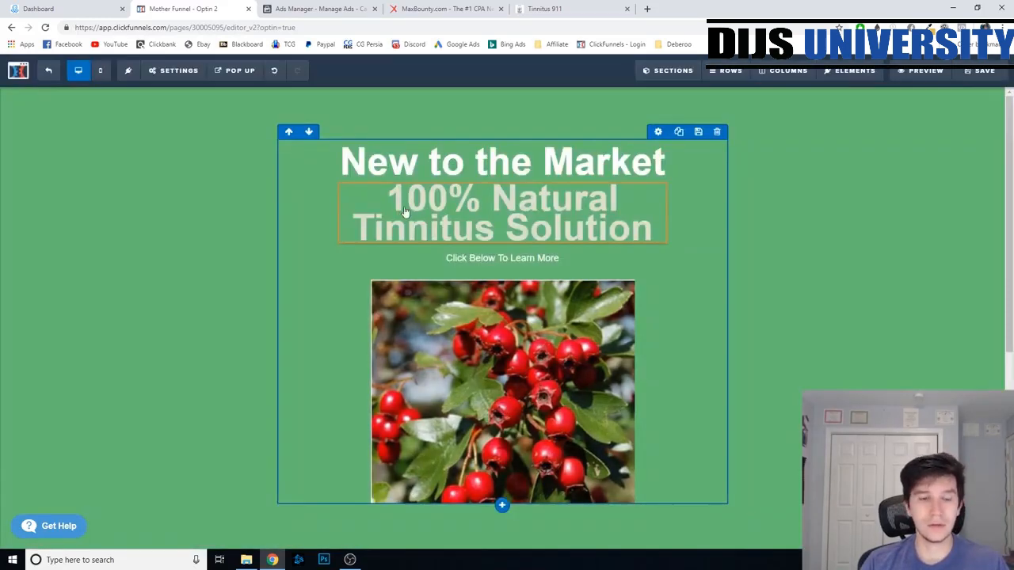
{"action": "left_click", "coordinate": [400, 208]}
{"action": "left_click_drag", "start_coordinate": [389, 202], "coordinate": [659, 238]}
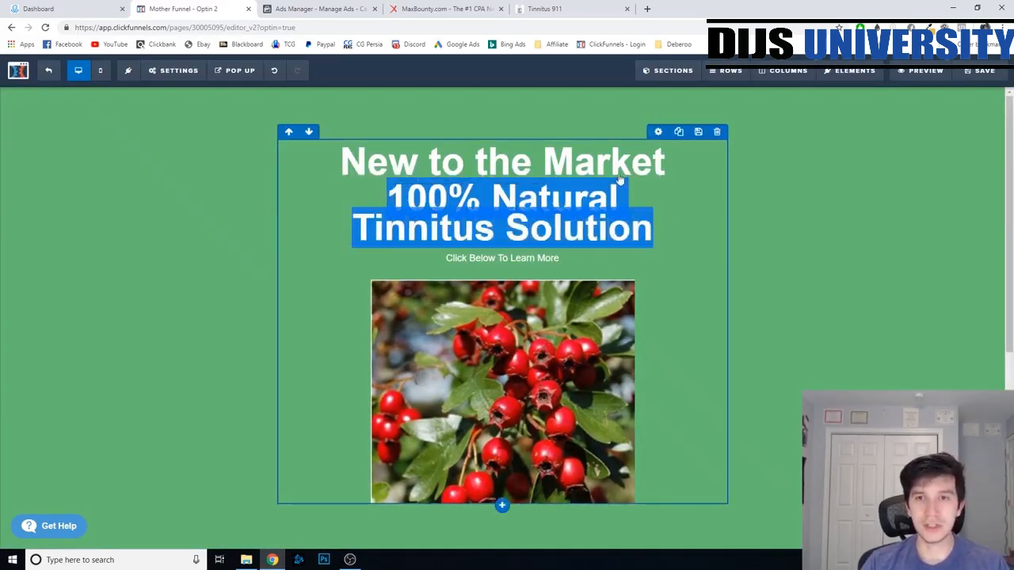
{"action": "left_click", "coordinate": [658, 207]}
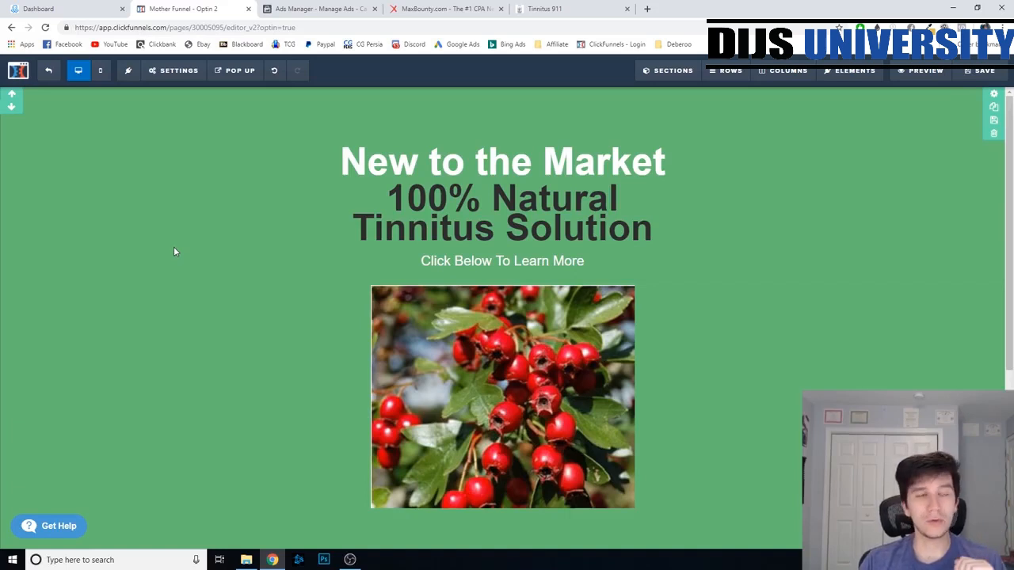
- Switch to ManyChat and check the list of connected pages from the Tinnitus Relief dashboard
{"action": "left_click", "coordinate": [74, 11]}
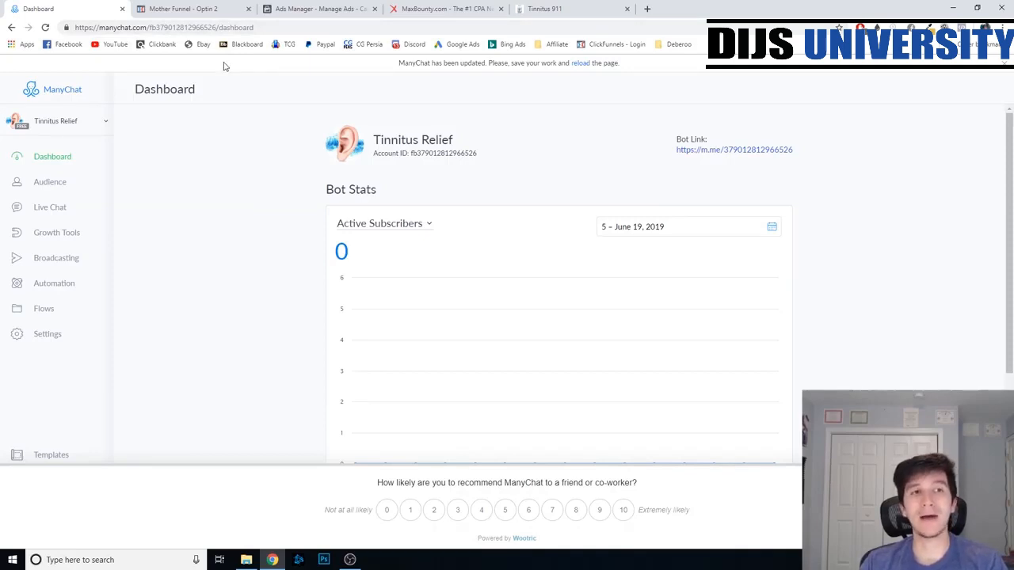
{"action": "left_click", "coordinate": [71, 128]}
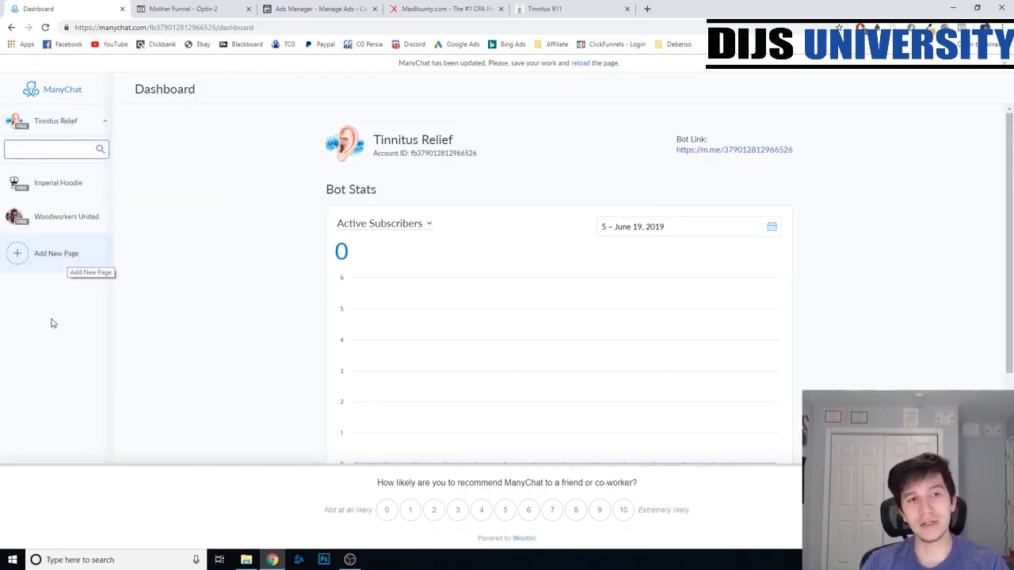
{"action": "left_click", "coordinate": [209, 241]}
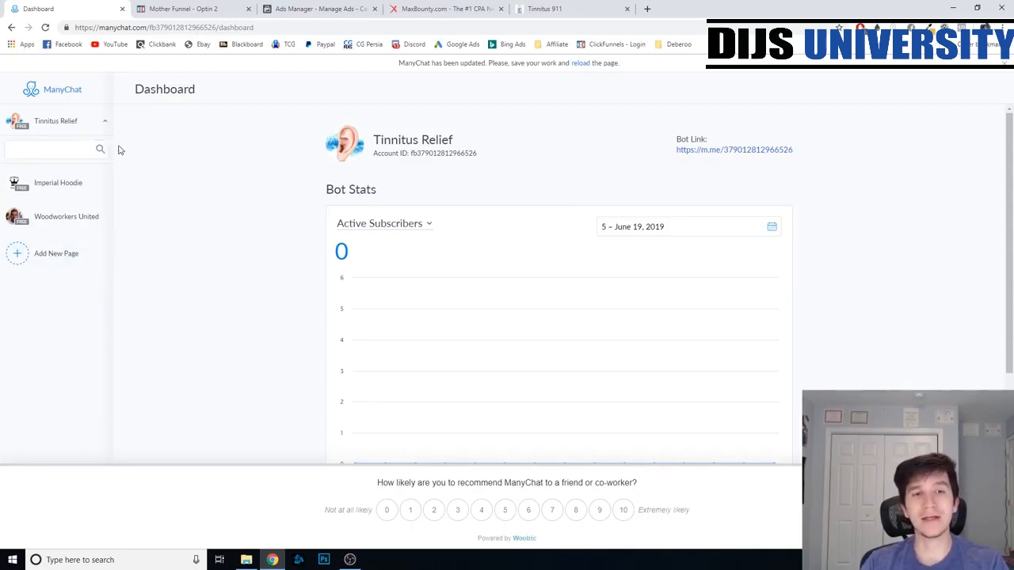
{"action": "left_click", "coordinate": [98, 123]}
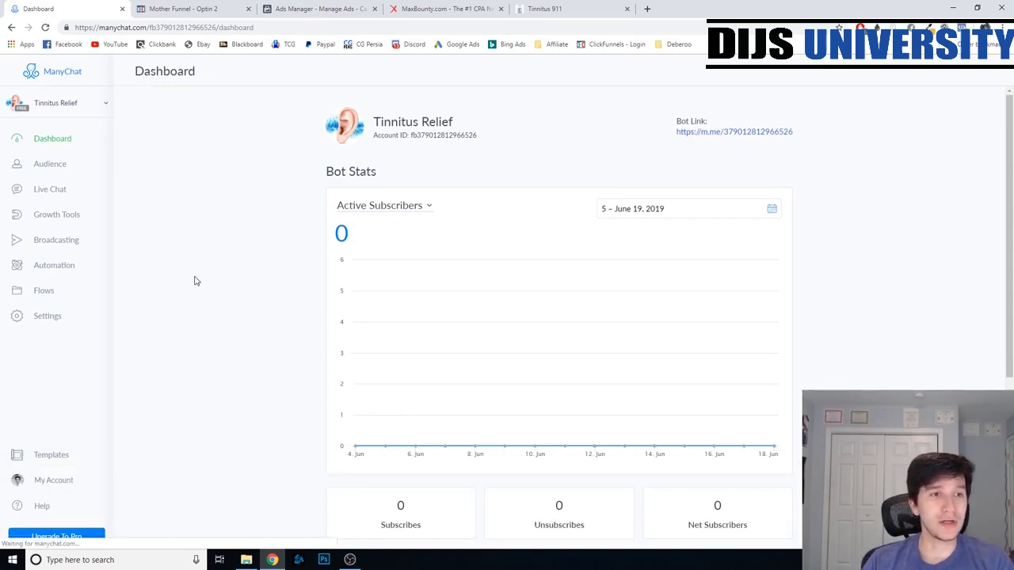
- Create a new growth tool for the Tinnitus Relief page using the embeddable Button widget
{"action": "left_click", "coordinate": [84, 215]}
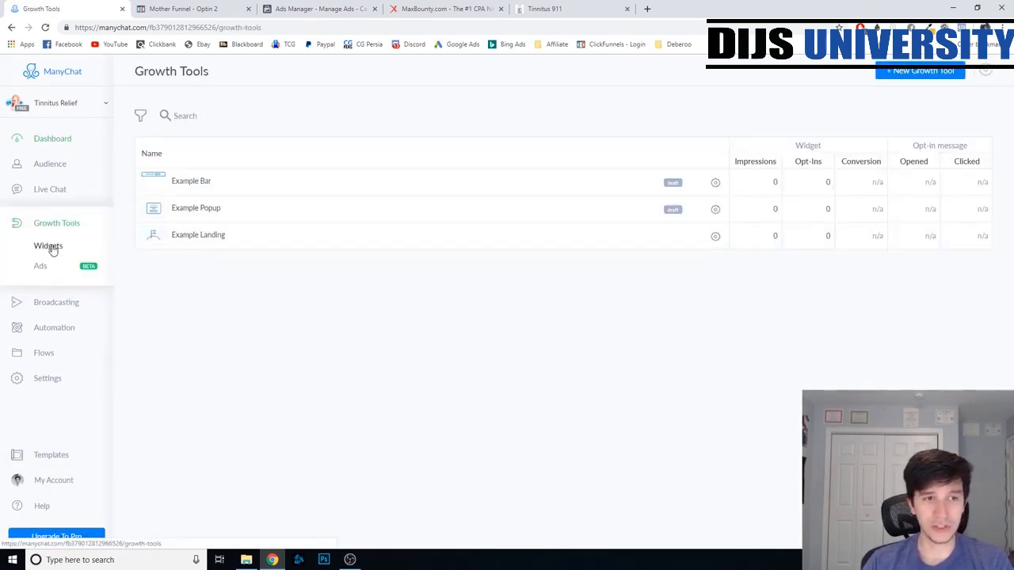
{"action": "left_click", "coordinate": [905, 73]}
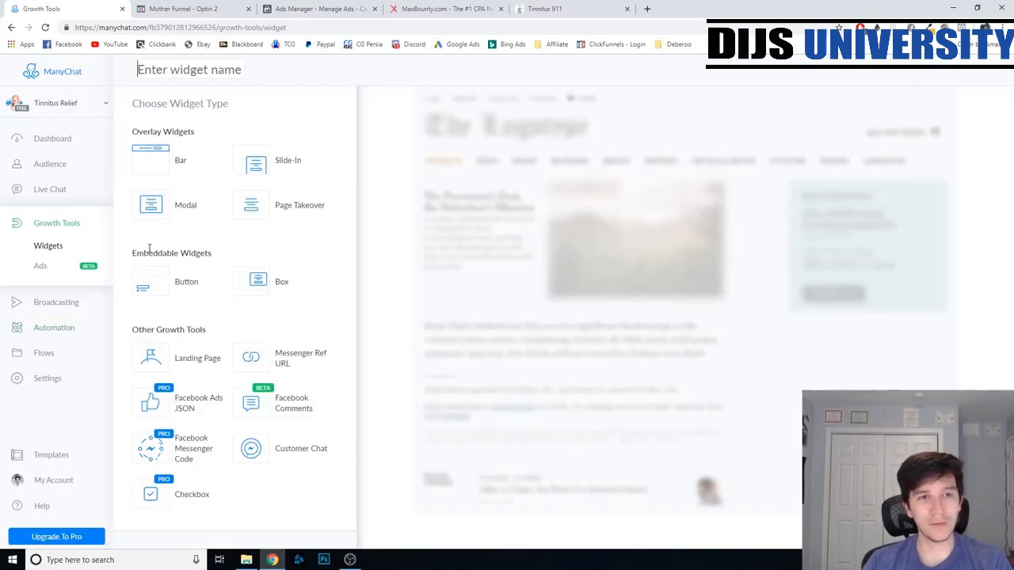
{"action": "left_click", "coordinate": [196, 283]}
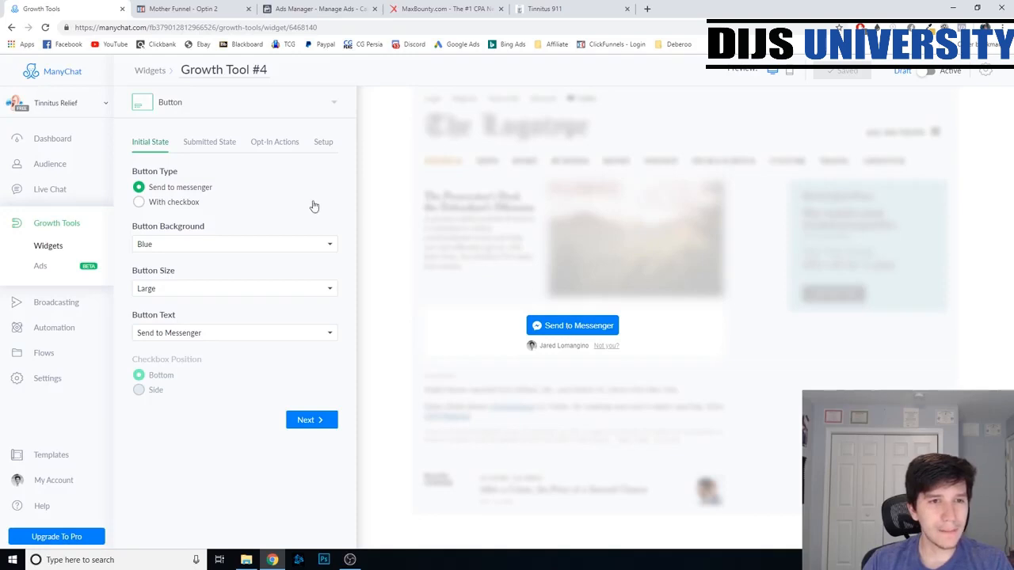
- Glance at the Tinnitus 911 offer page and turn on Redirect to URL for the button's submitted state
{"action": "left_click", "coordinate": [209, 142]}
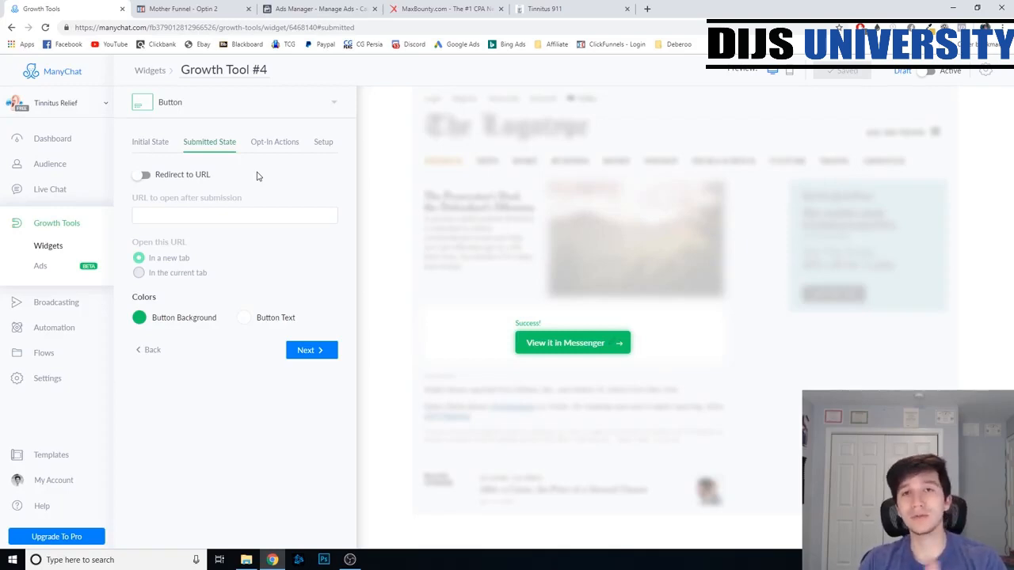
{"action": "left_click", "coordinate": [544, 9]}
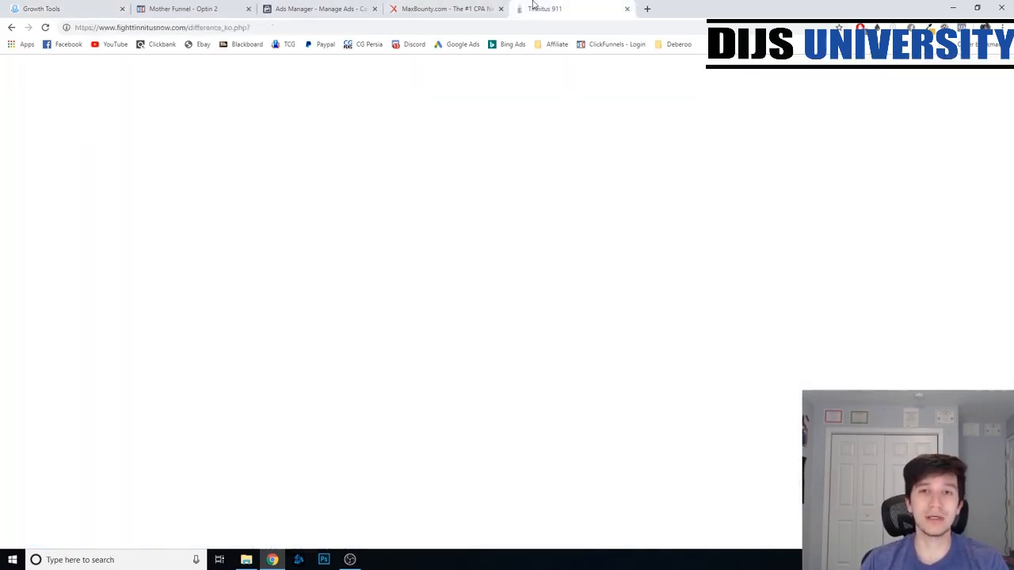
{"action": "scroll", "coordinate": [593, 320], "scroll_direction": "up", "scroll_amount": 3}
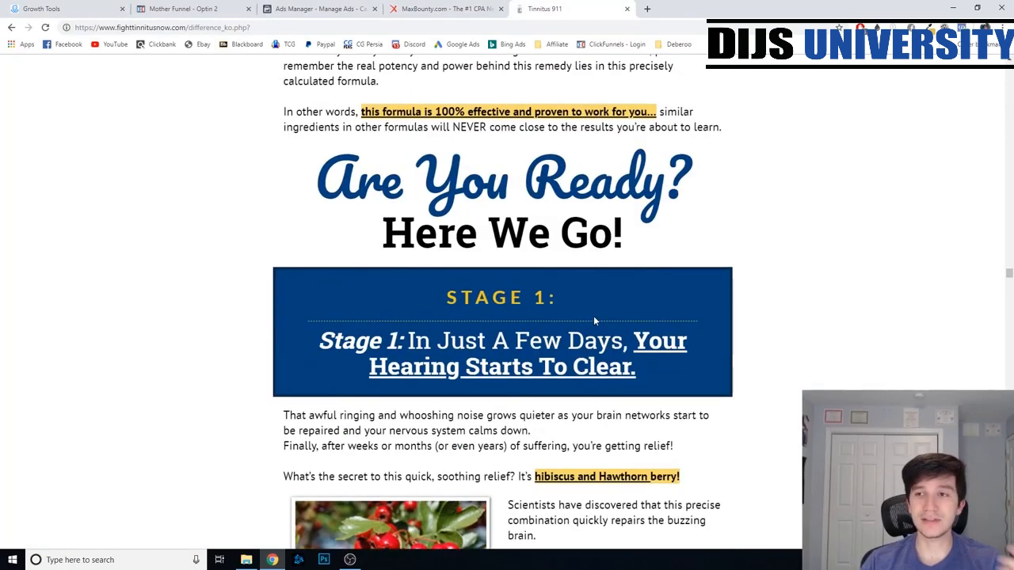
{"action": "left_click", "coordinate": [174, 8]}
{"action": "left_click", "coordinate": [119, 6]}
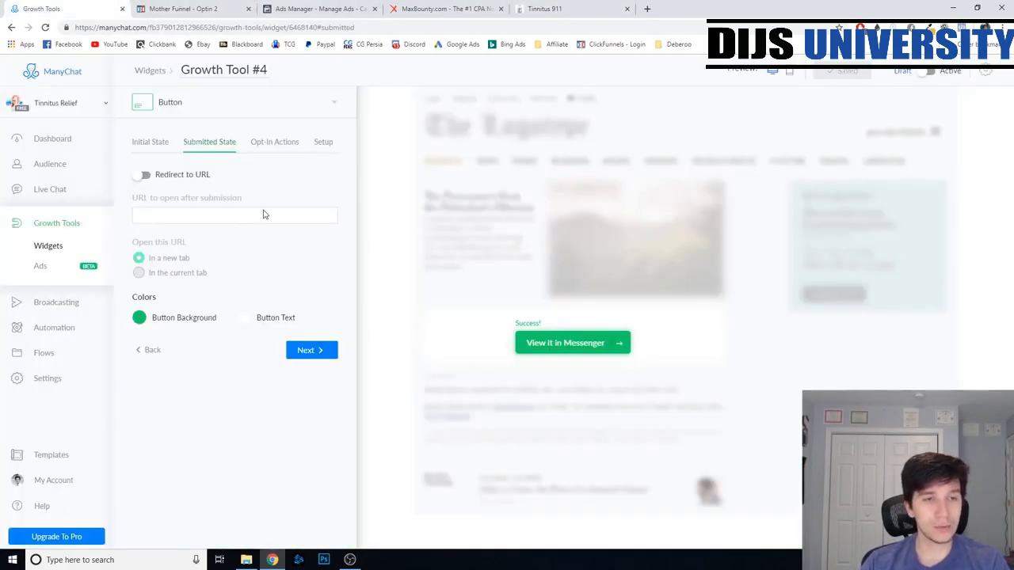
{"action": "left_click", "coordinate": [146, 175]}
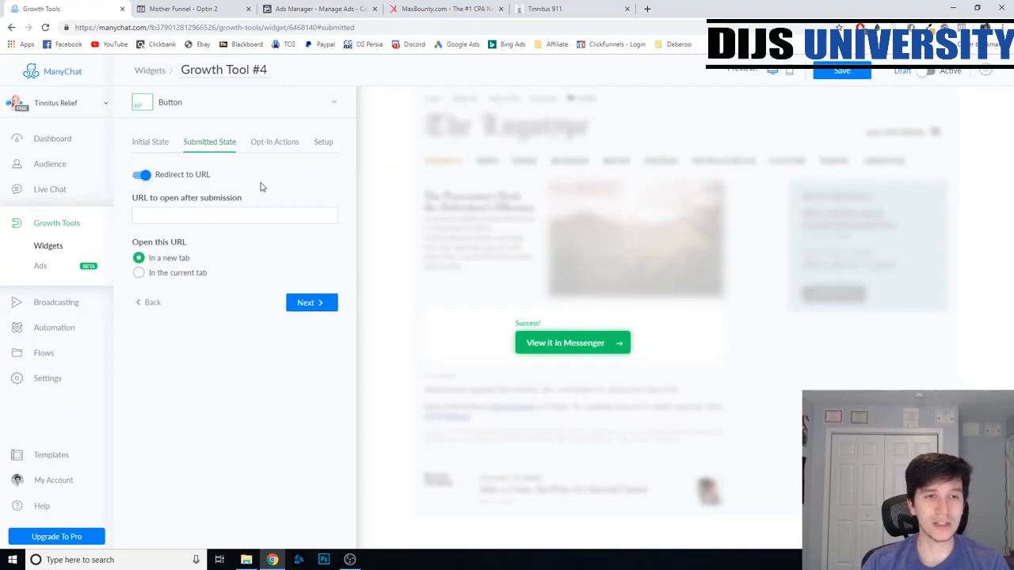
- Switch to MaxBounty, build the Tinnitus 911 tracking link with Social traffic, Raw link creative and Main landing page, and copy it
{"action": "left_click", "coordinate": [466, 8]}
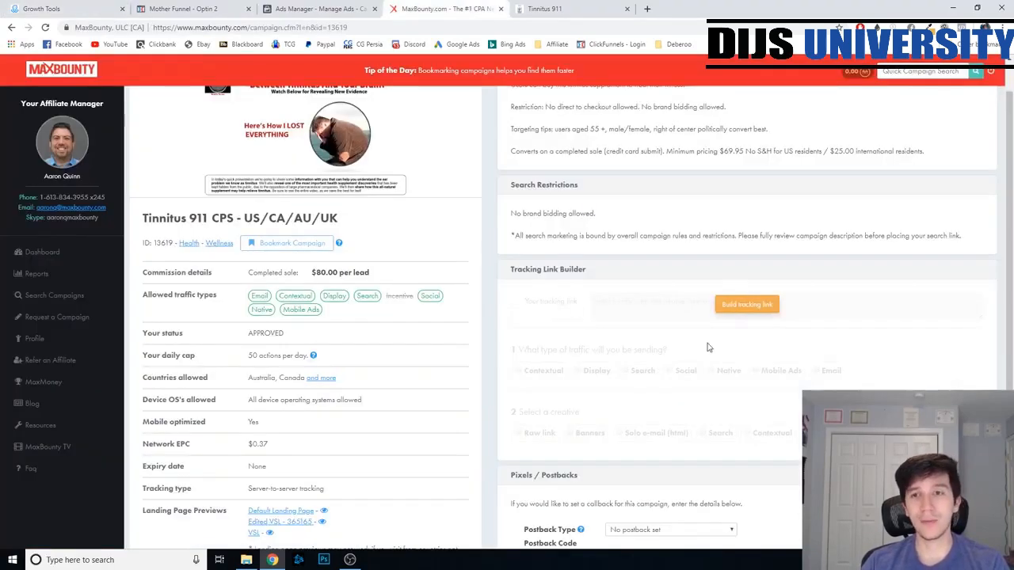
{"action": "left_click", "coordinate": [746, 306]}
{"action": "scroll", "coordinate": [684, 374], "scroll_direction": "down", "scroll_amount": 1}
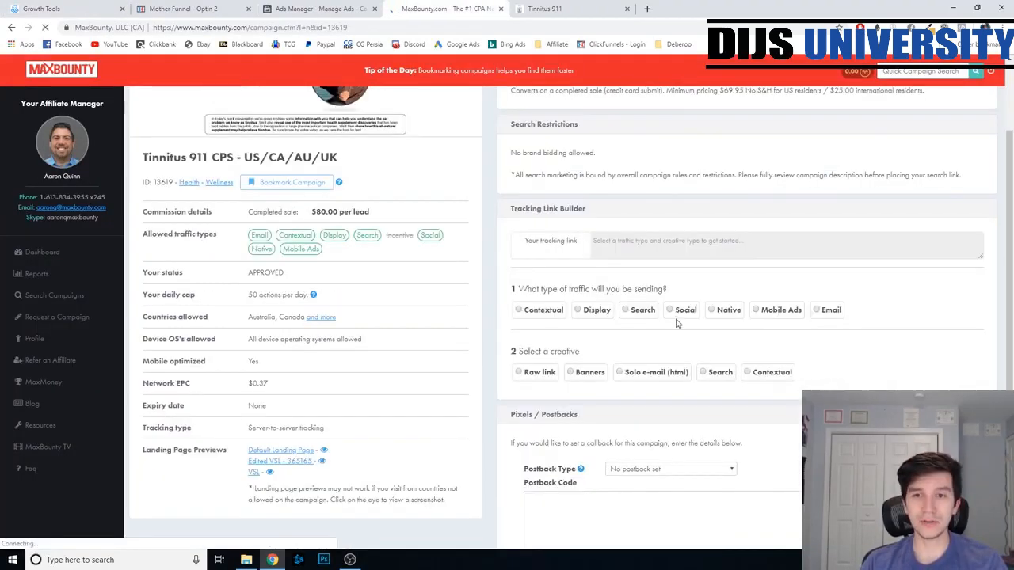
{"action": "left_click", "coordinate": [672, 312]}
{"action": "left_click", "coordinate": [540, 375]}
{"action": "left_click", "coordinate": [687, 467]}
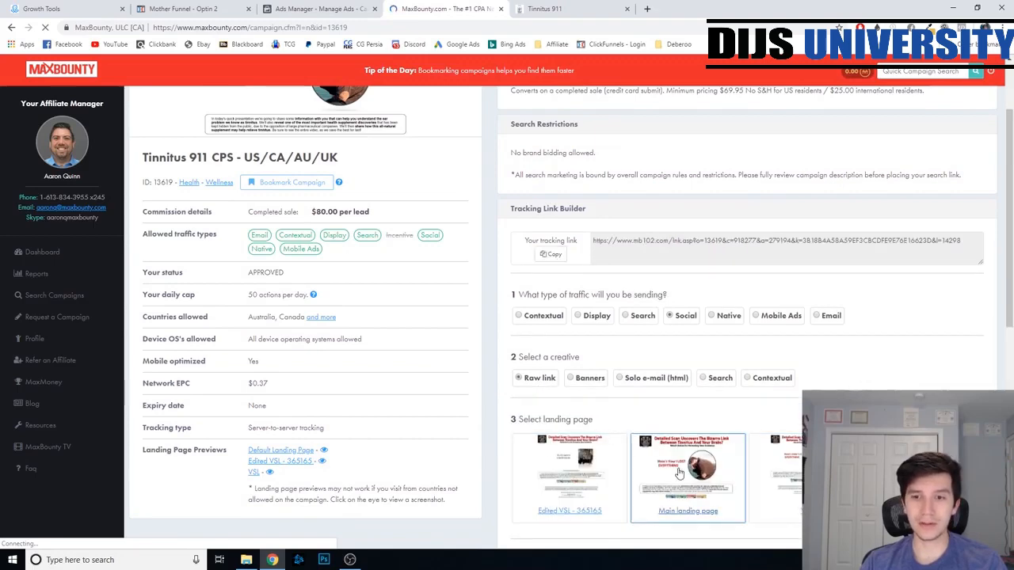
{"action": "scroll", "coordinate": [573, 317], "scroll_direction": "up", "scroll_amount": 1}
{"action": "left_click", "coordinate": [552, 306]}
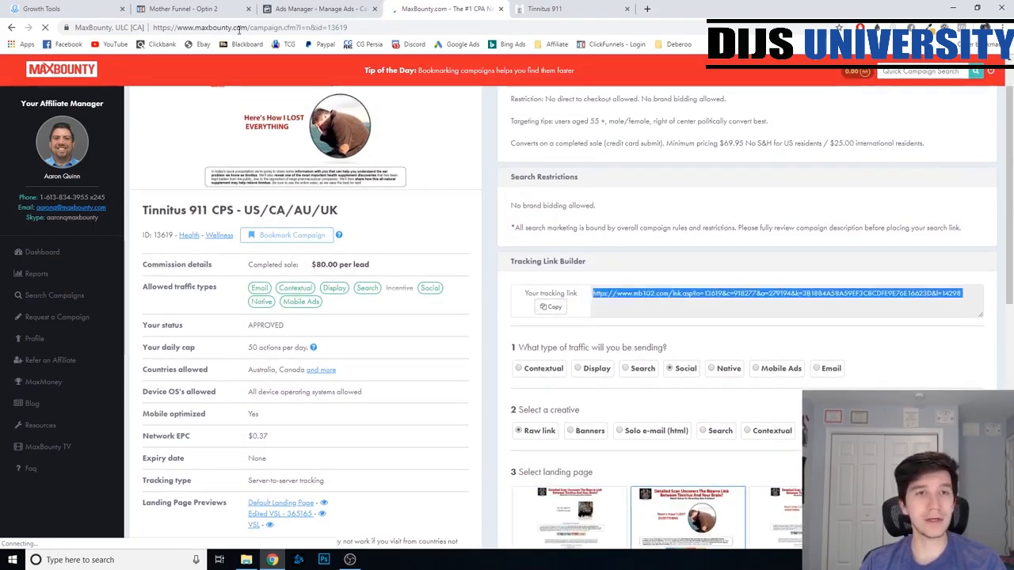
- Back in ManyChat, paste the tracking link as the URL to open after submission
{"action": "left_click", "coordinate": [108, 7]}
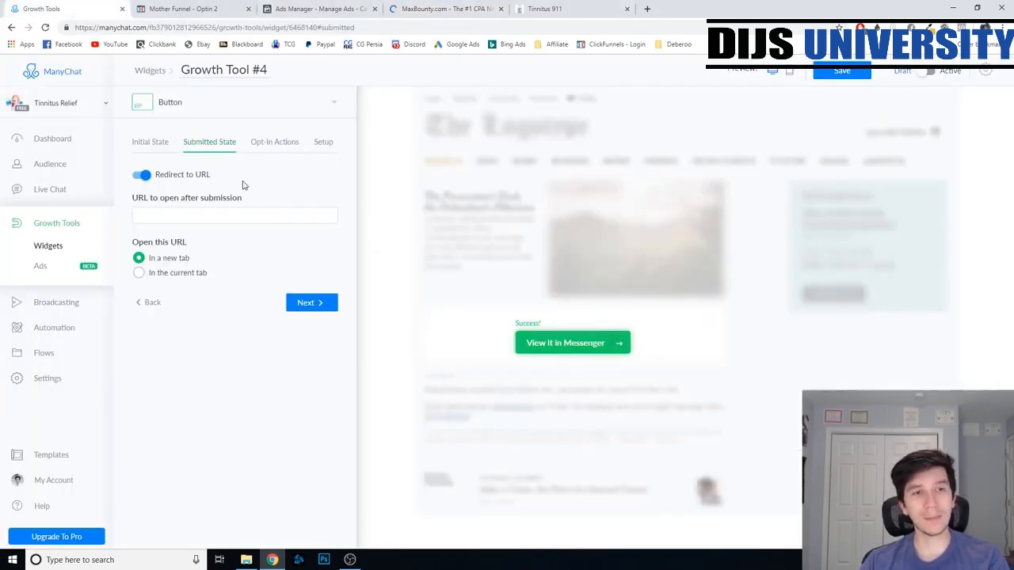
{"action": "left_click", "coordinate": [227, 209]}
{"action": "key", "text": "ctrl+v"}
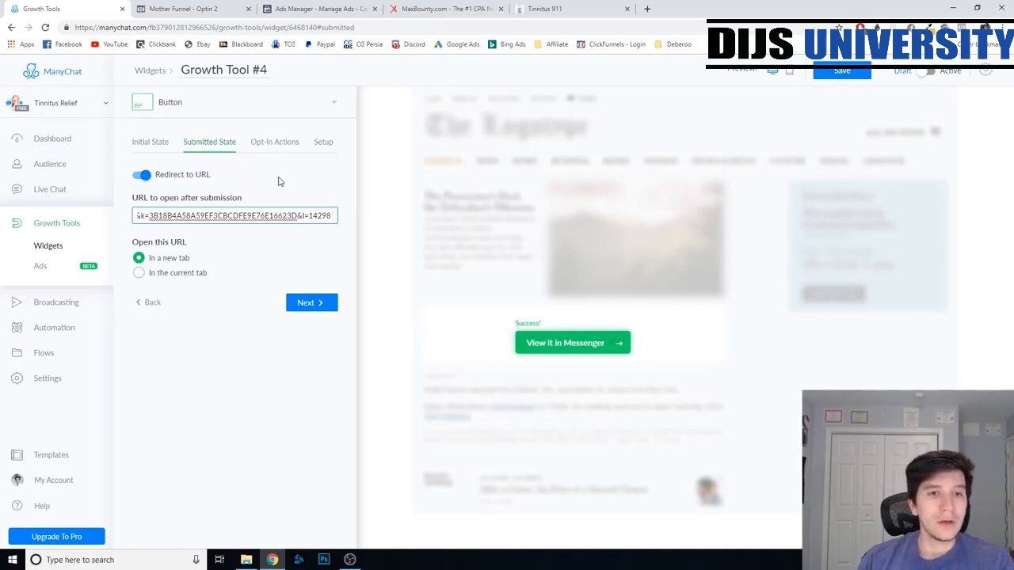
- Set the button's opt-in actions to add subscribers to Example Sequence
{"action": "left_click", "coordinate": [275, 145]}
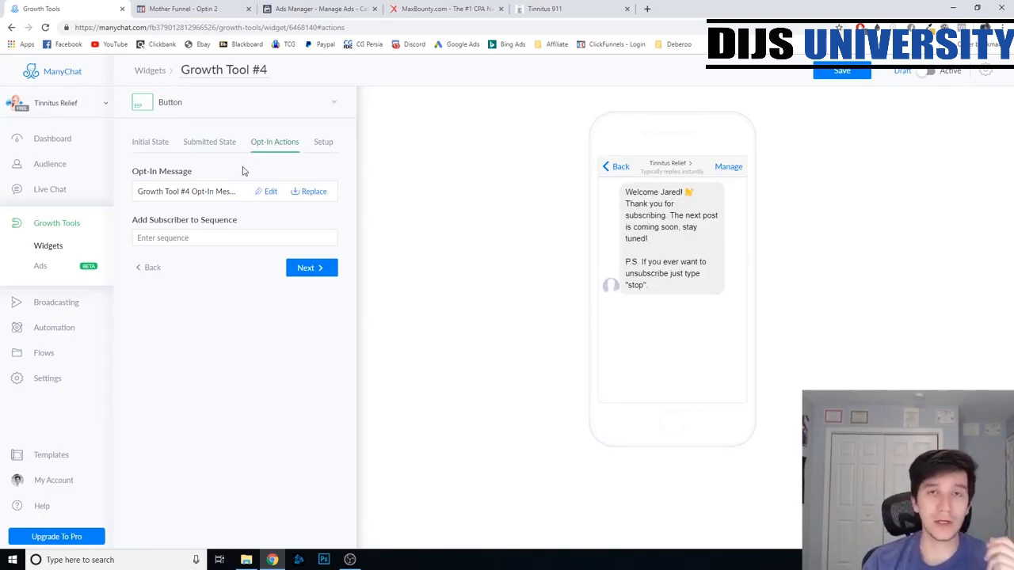
{"action": "left_click", "coordinate": [258, 239]}
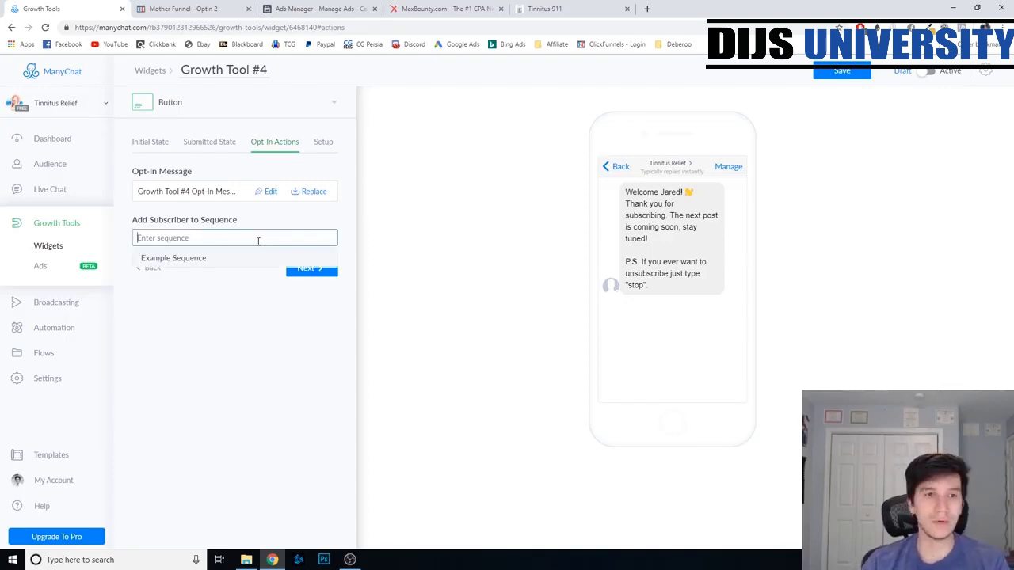
{"action": "left_click", "coordinate": [242, 265]}
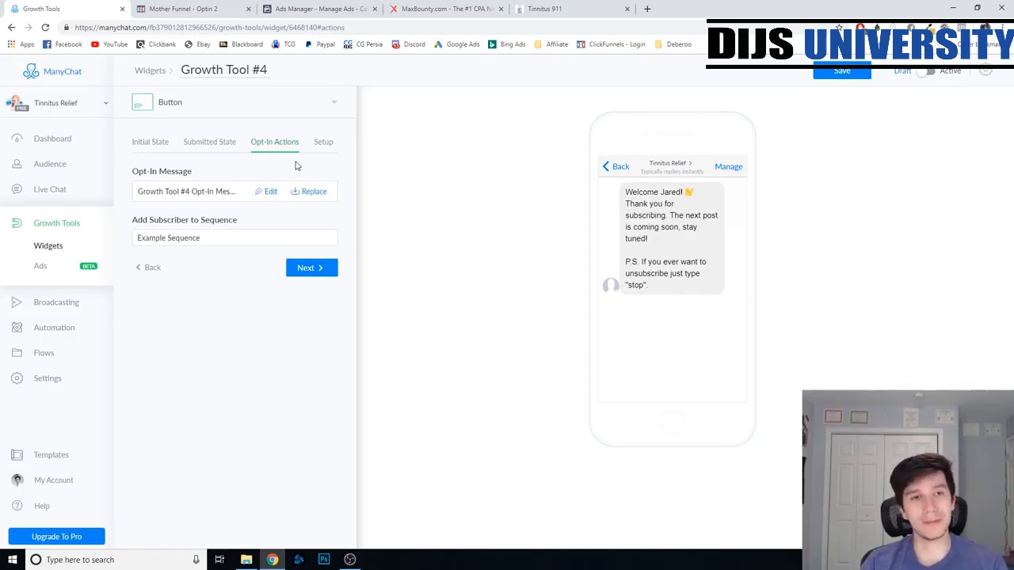
- Copy the Optin page's URL from ClickFunnels and add it as an authorized website in the widget's JavaScript snippet setup
{"action": "left_click", "coordinate": [322, 142]}
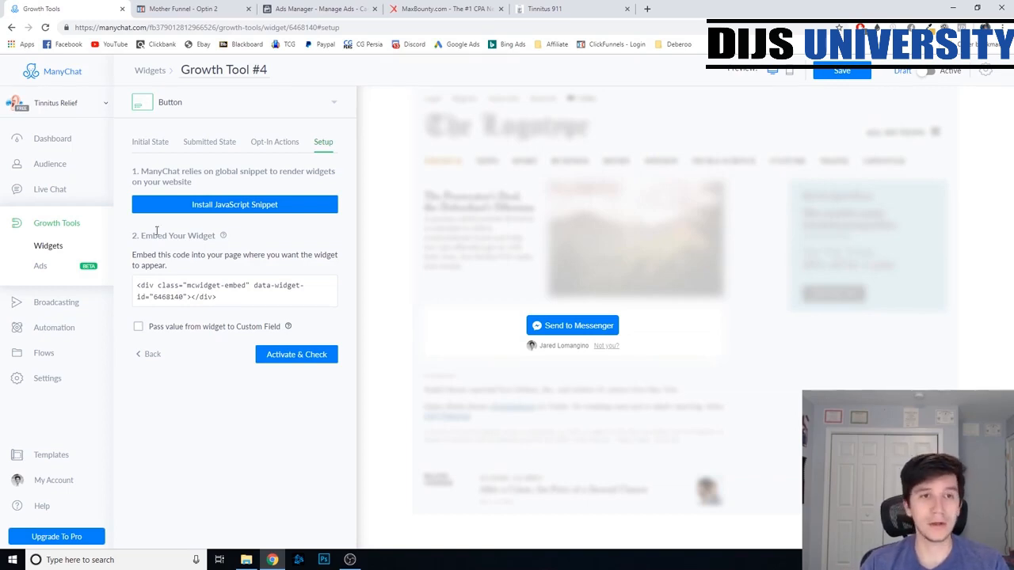
{"action": "left_click", "coordinate": [233, 215]}
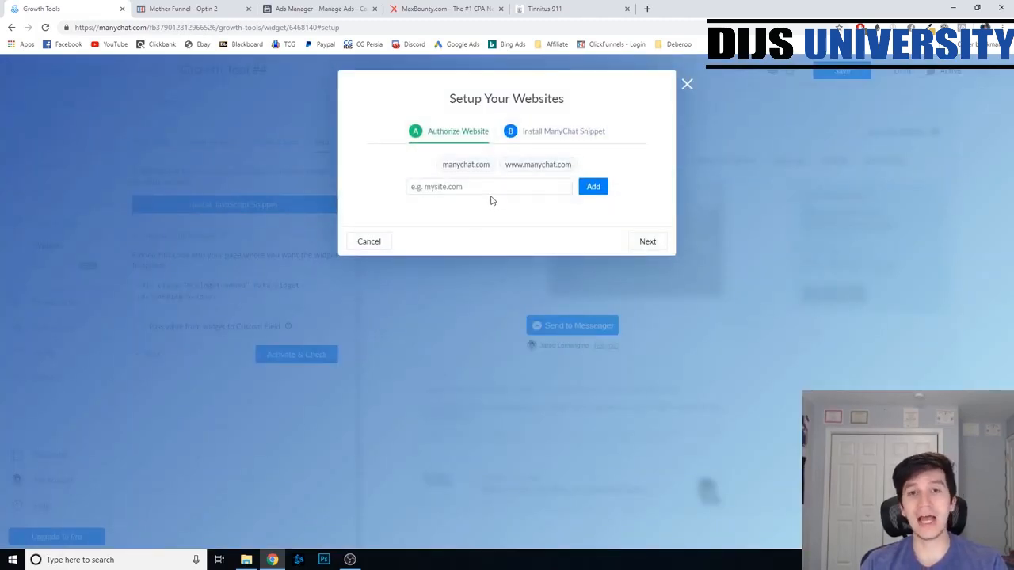
{"action": "left_click", "coordinate": [176, 9]}
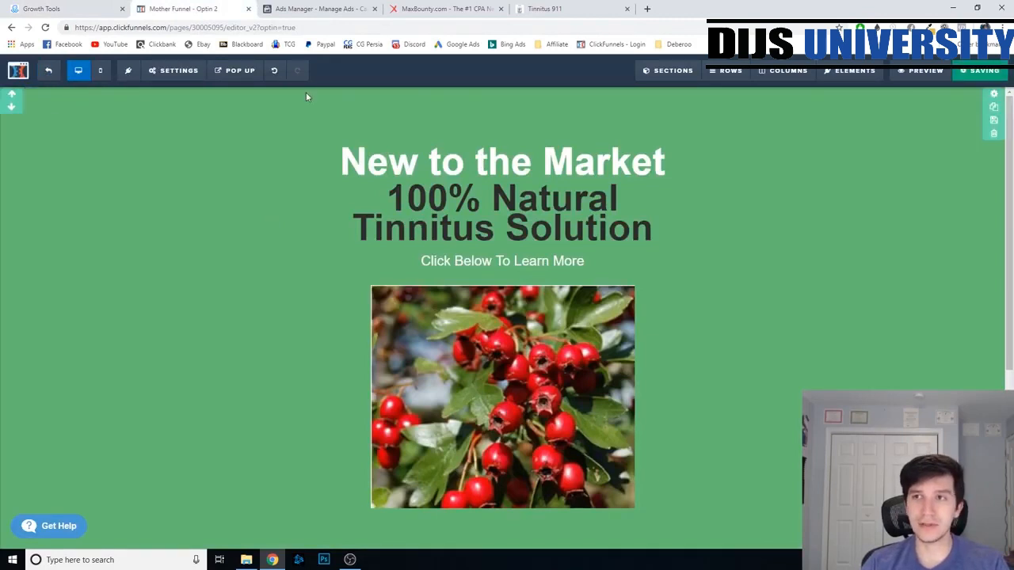
{"action": "left_click", "coordinate": [49, 71]}
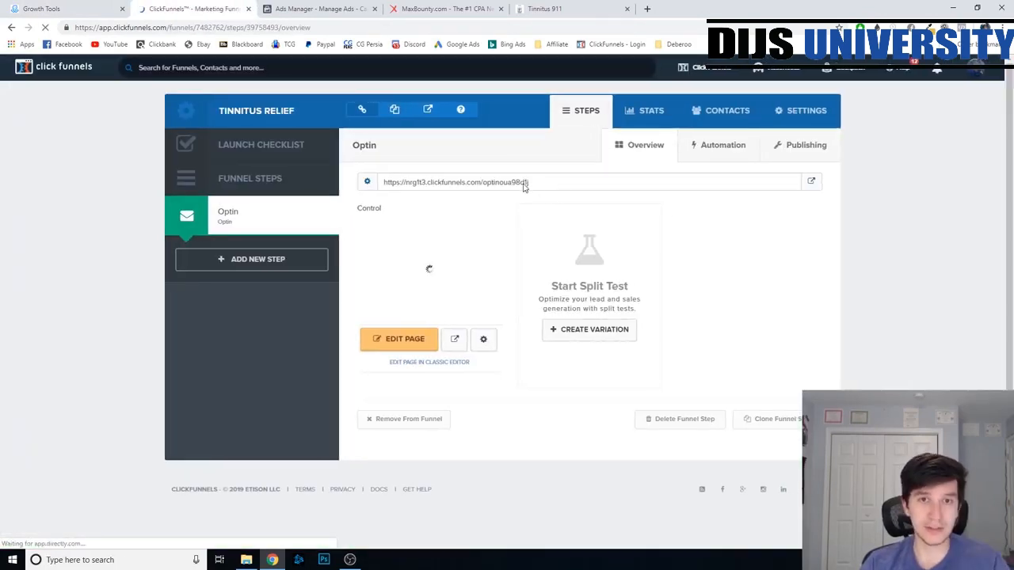
{"action": "left_click_drag", "start_coordinate": [532, 182], "coordinate": [387, 190]}
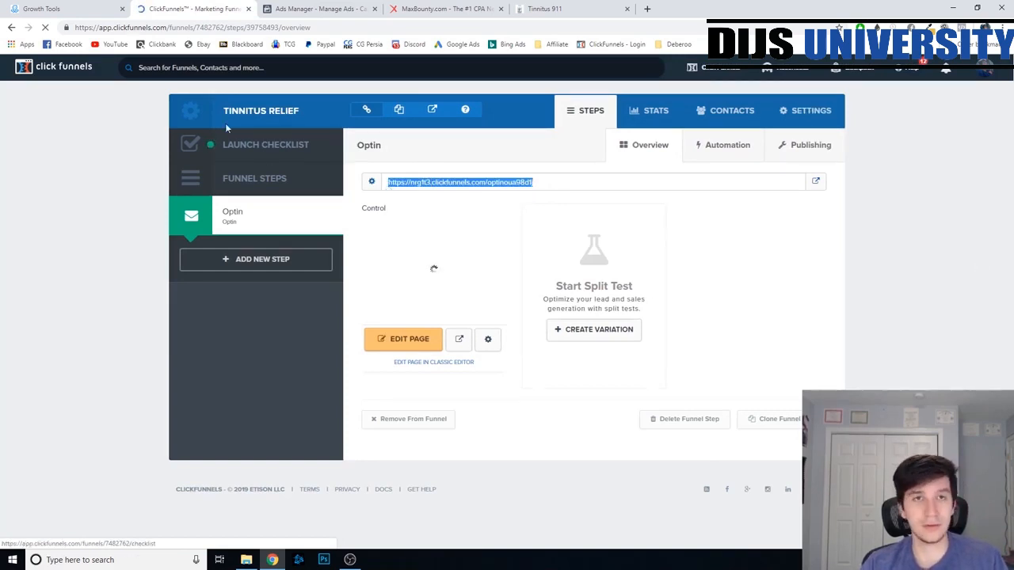
{"action": "key", "text": "ctrl+c"}
{"action": "left_click", "coordinate": [39, 8]}
{"action": "left_click", "coordinate": [476, 187]}
{"action": "key", "text": "ctrl+v"}
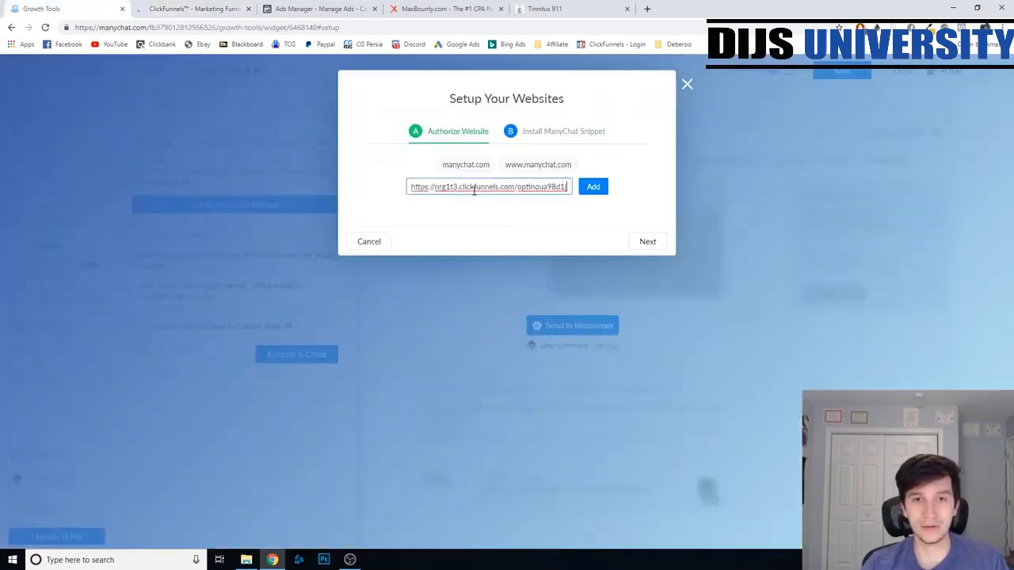
{"action": "left_click", "coordinate": [590, 190]}
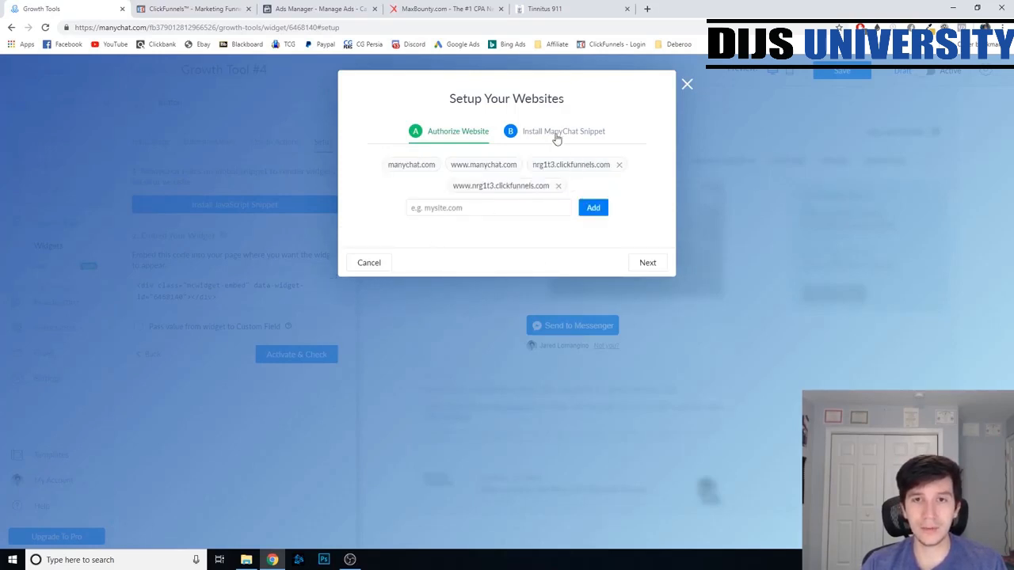
- Copy the ManyChat snippet, paste it into the ClickFunnels Optin page's header tracking code and save the page
{"action": "left_click", "coordinate": [646, 264]}
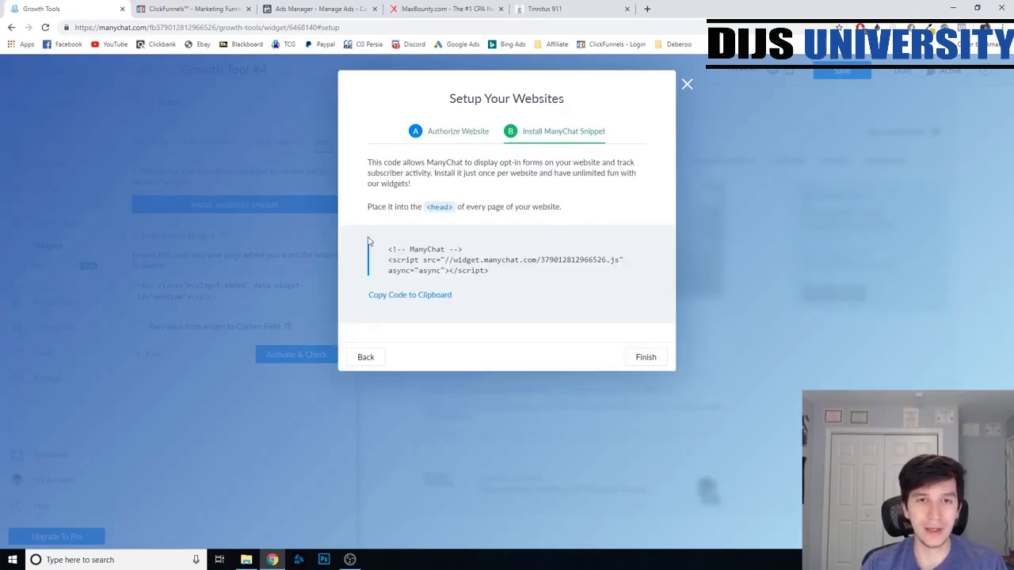
{"action": "left_click", "coordinate": [404, 295]}
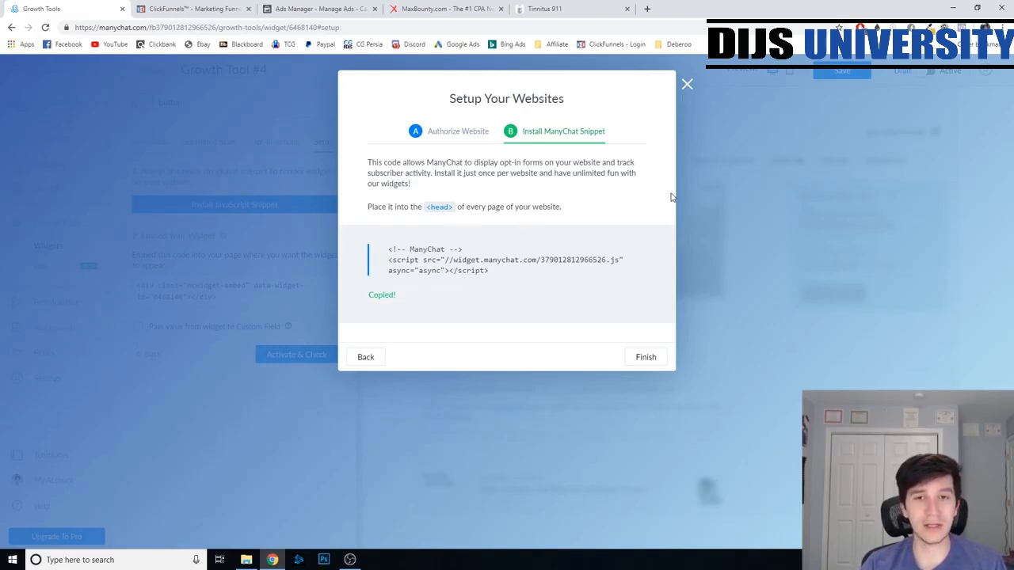
{"action": "left_click", "coordinate": [186, 8]}
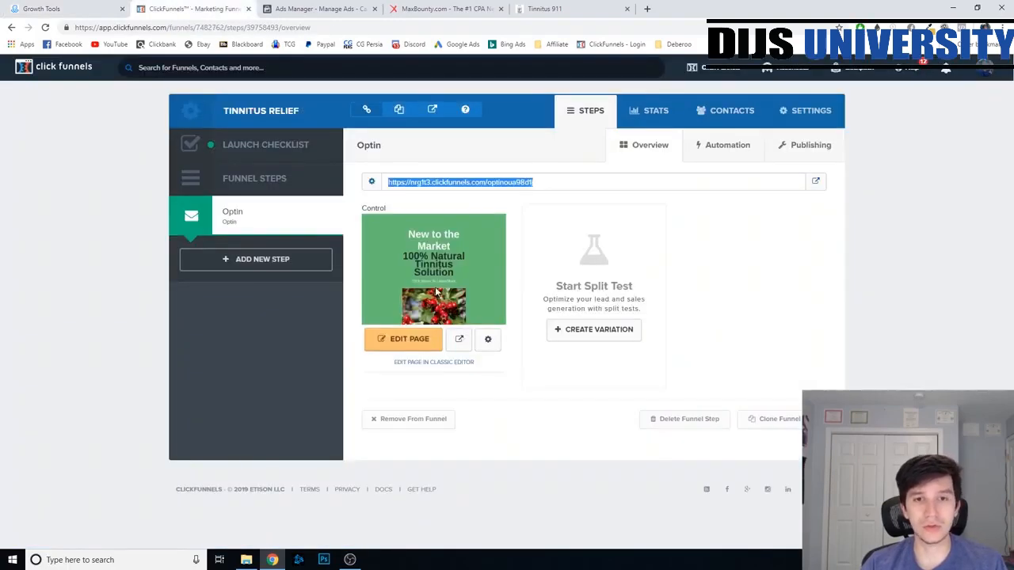
{"action": "left_click", "coordinate": [410, 345]}
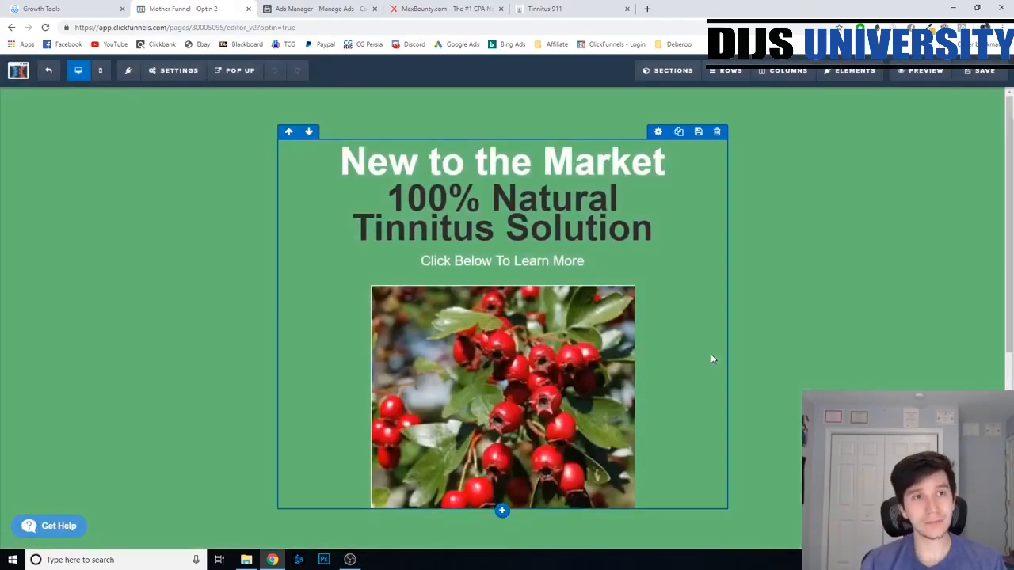
{"action": "left_click", "coordinate": [174, 70]}
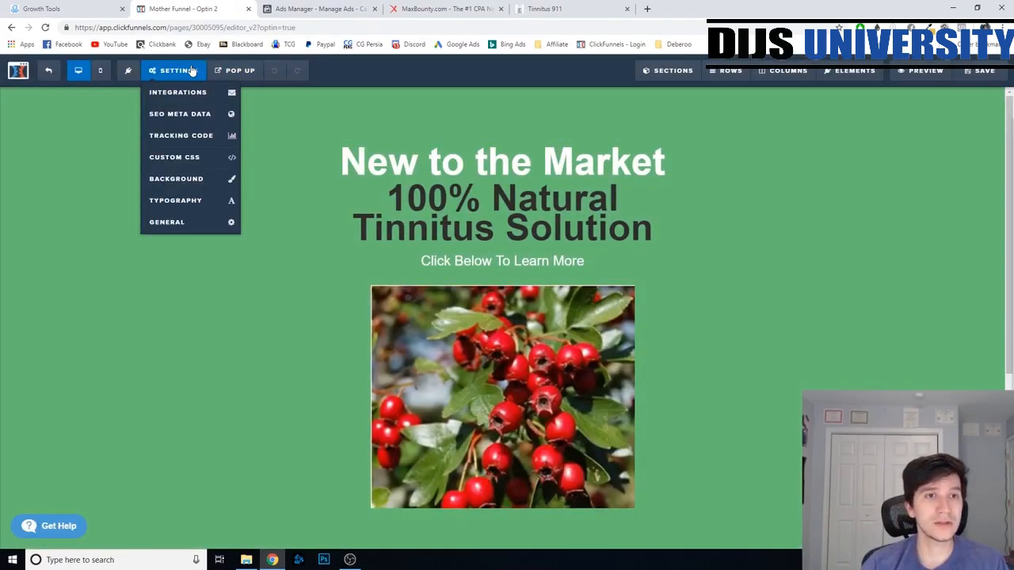
{"action": "left_click", "coordinate": [192, 136]}
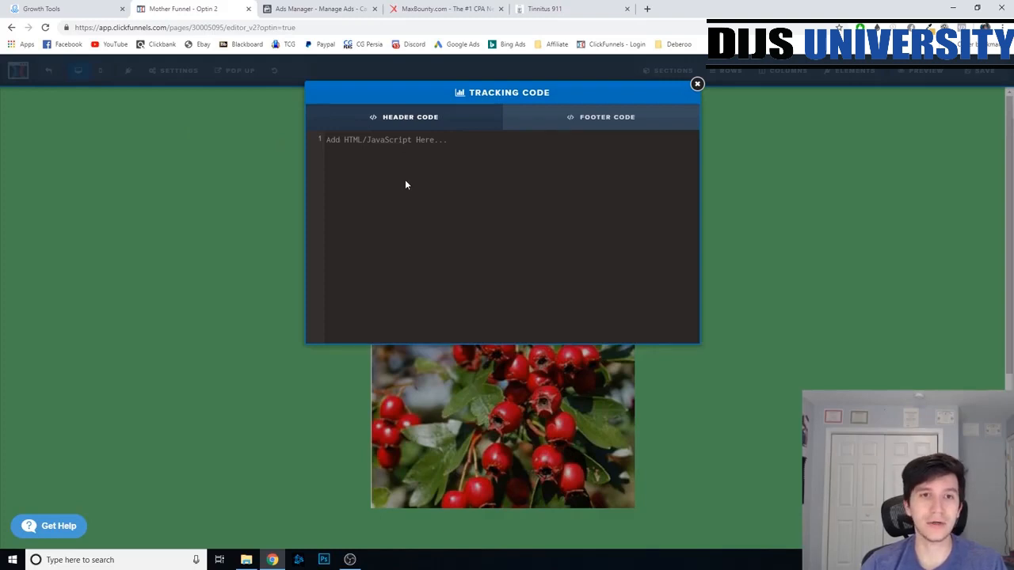
{"action": "key", "text": "ctrl+v"}
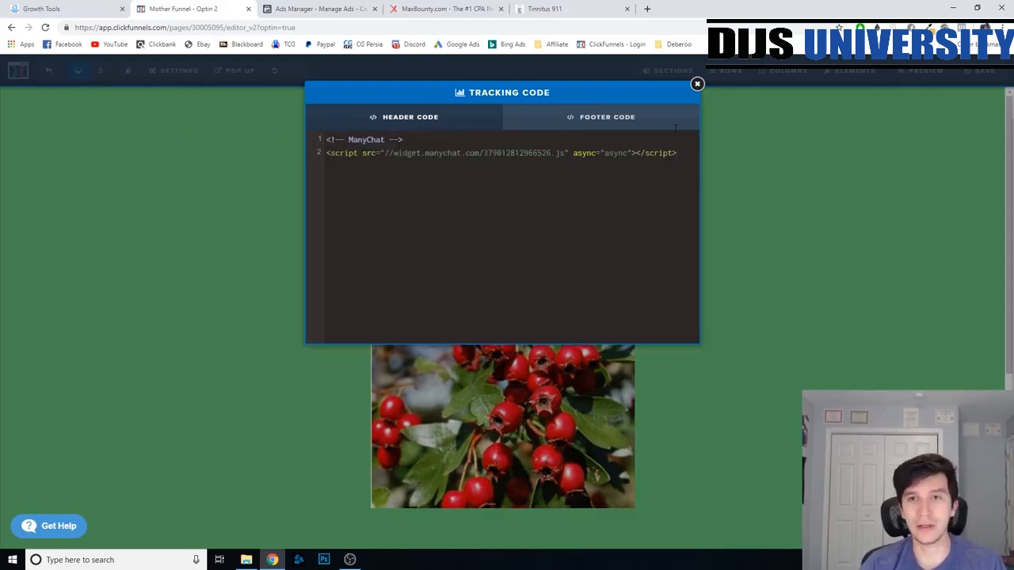
{"action": "left_click", "coordinate": [734, 165]}
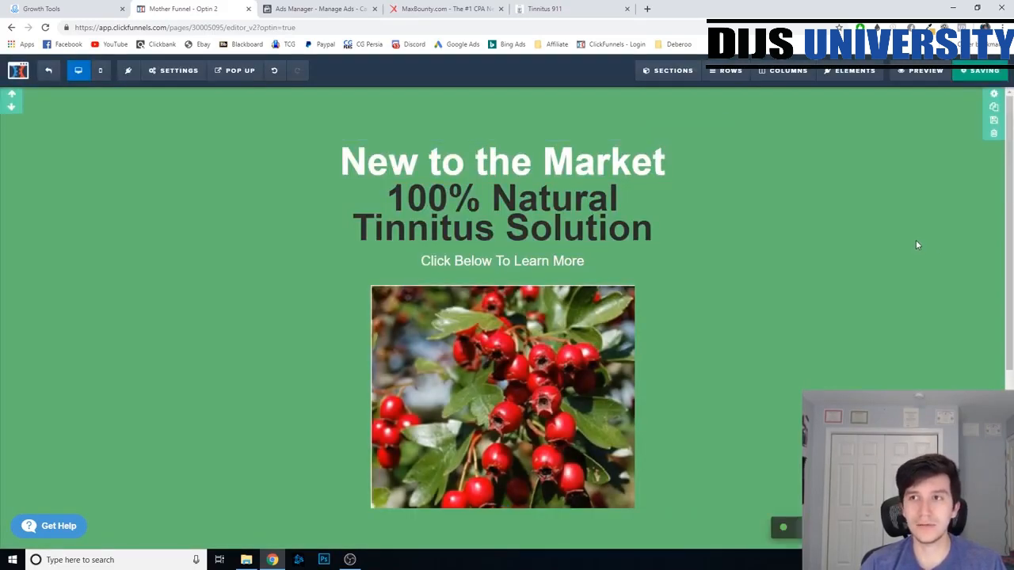
- In ManyChat, close the website setup dialog and copy the button widget's embed code
{"action": "left_click", "coordinate": [76, 6]}
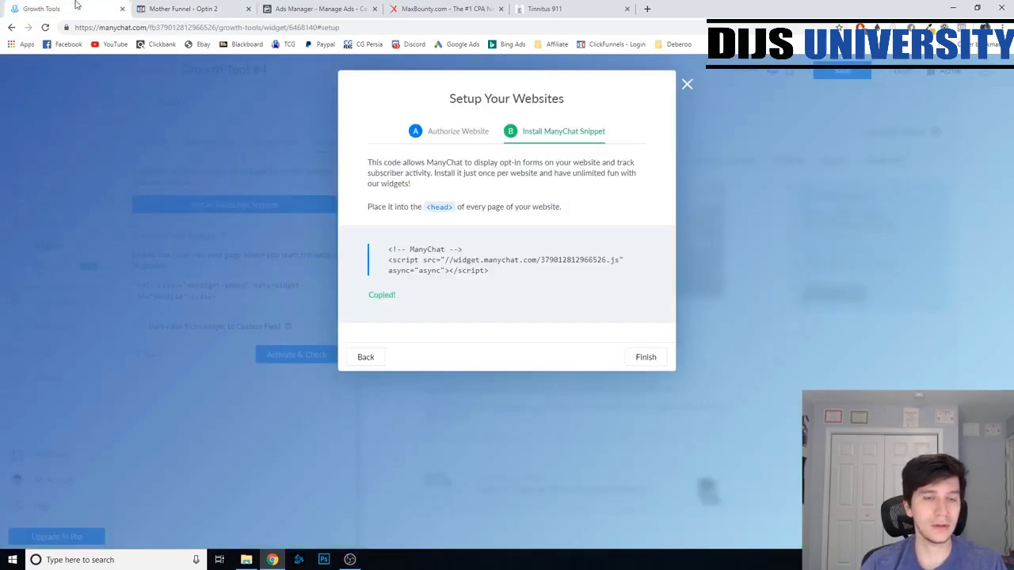
{"action": "left_click", "coordinate": [686, 83]}
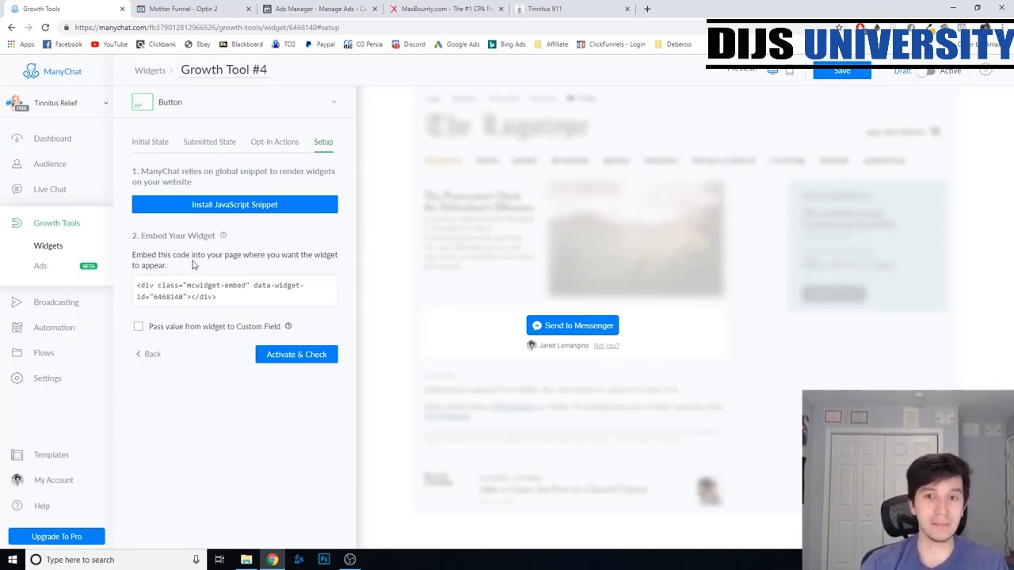
{"action": "left_click_drag", "start_coordinate": [225, 300], "coordinate": [138, 285]}
{"action": "key", "text": "ctrl+c"}
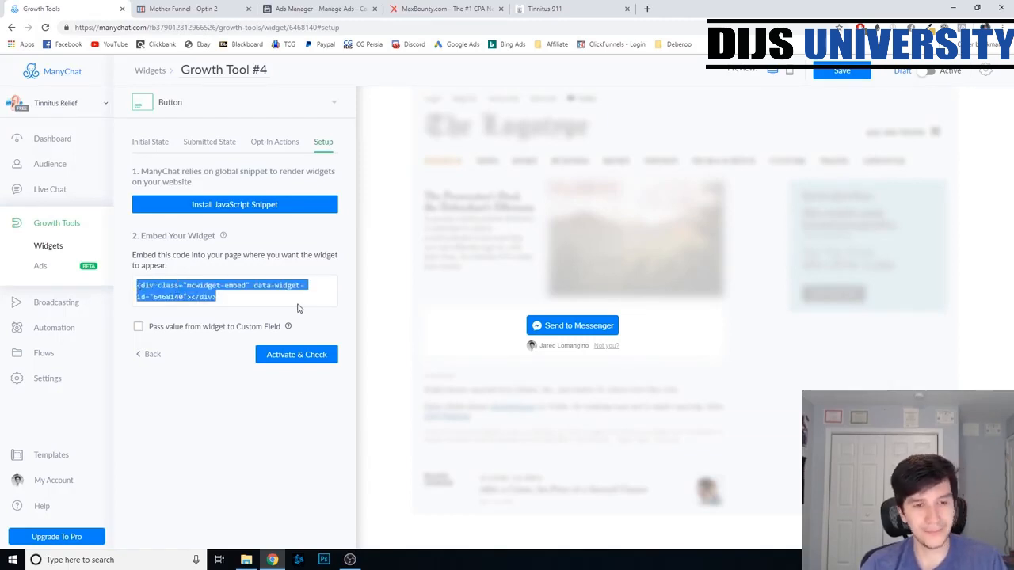
- Back in the ClickFunnels page editor, add a text block below the "Click Below To Learn More" line
{"action": "left_click", "coordinate": [161, 10]}
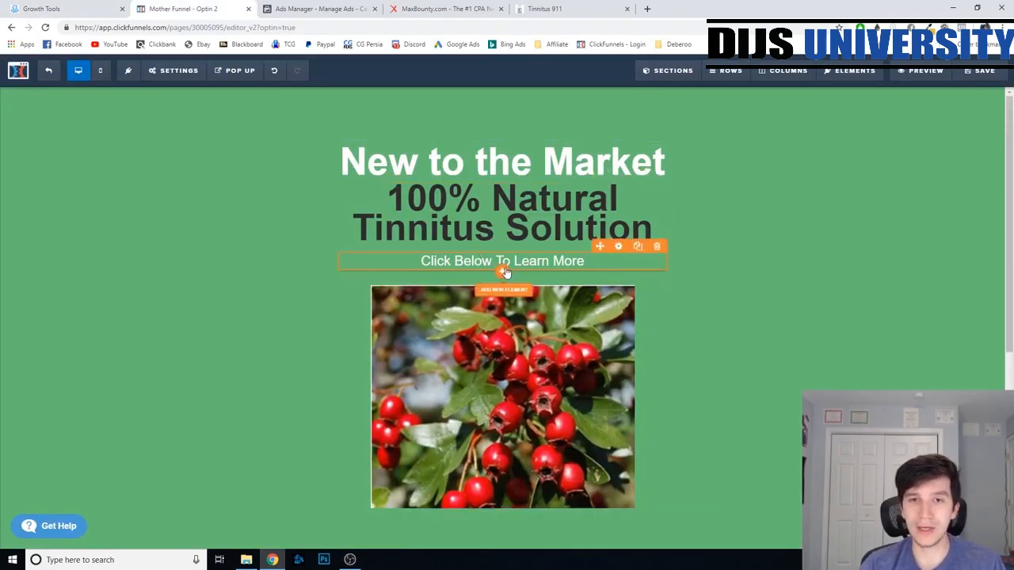
{"action": "left_click", "coordinate": [503, 271]}
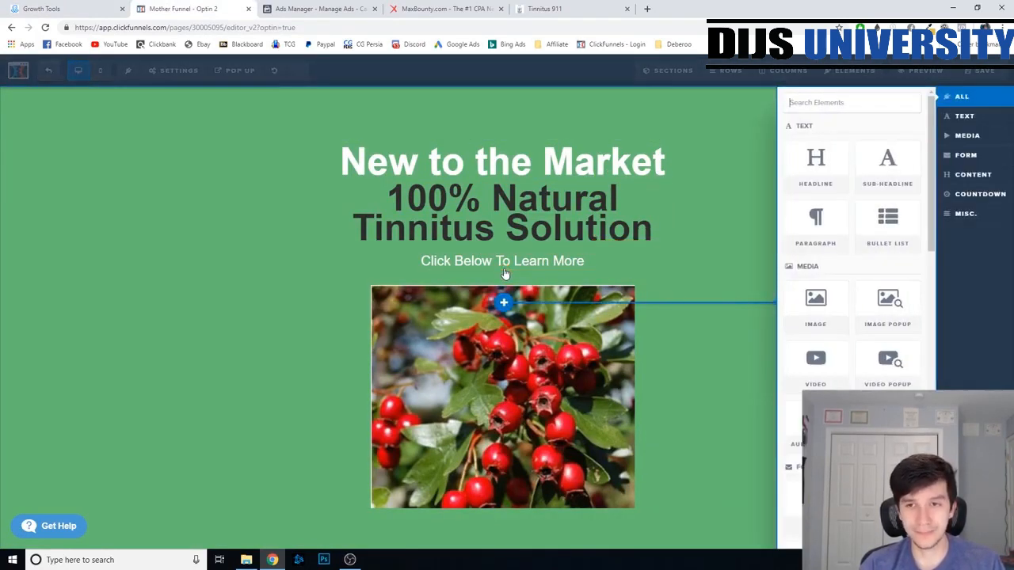
{"action": "scroll", "coordinate": [851, 238], "scroll_direction": "down", "scroll_amount": 5}
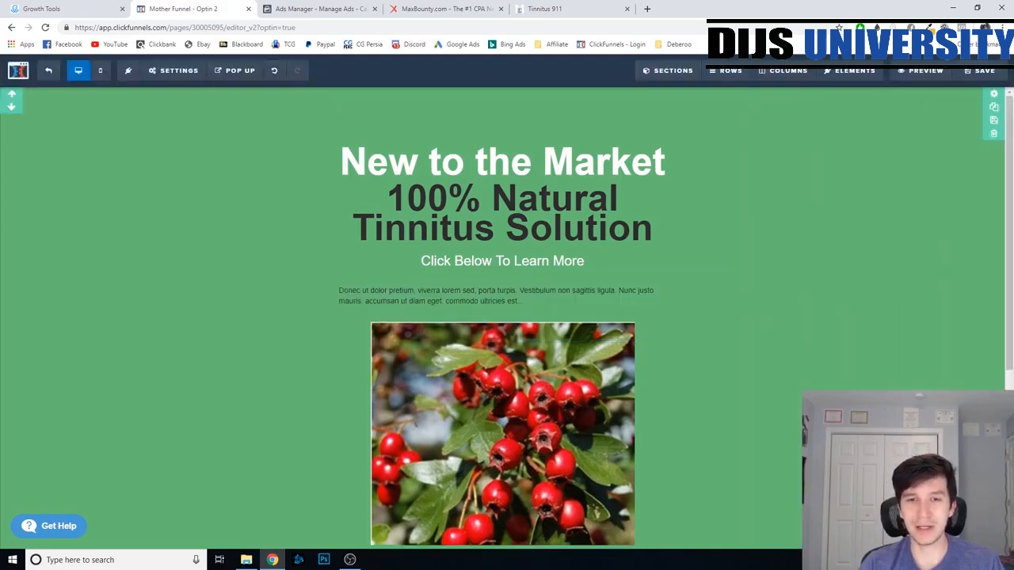
{"action": "left_click", "coordinate": [656, 299]}
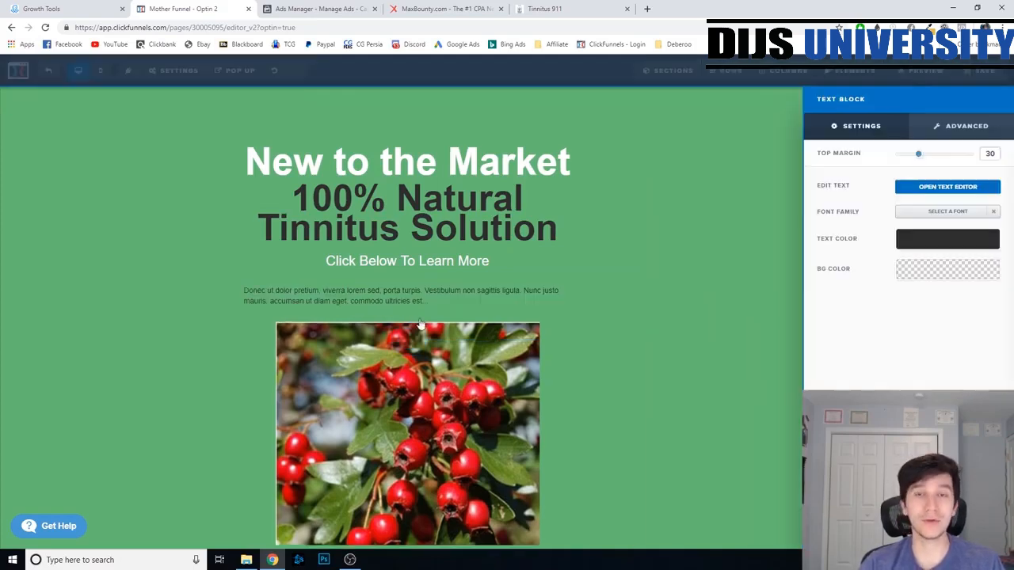
- Replace the text block's placeholder HTML with the copied ManyChat embed code, update the block and save the page
{"action": "left_click", "coordinate": [958, 187]}
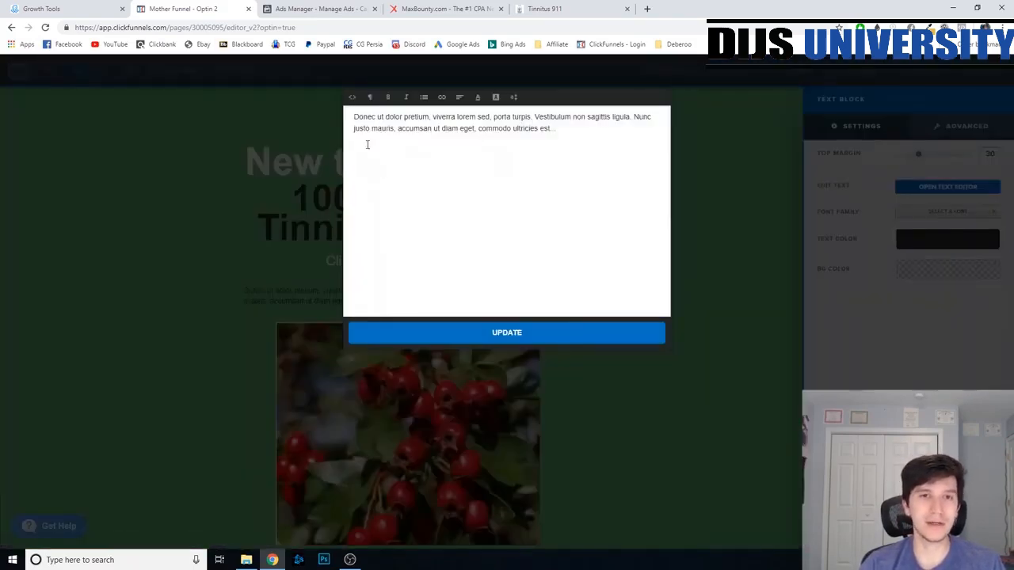
{"action": "left_click", "coordinate": [352, 98]}
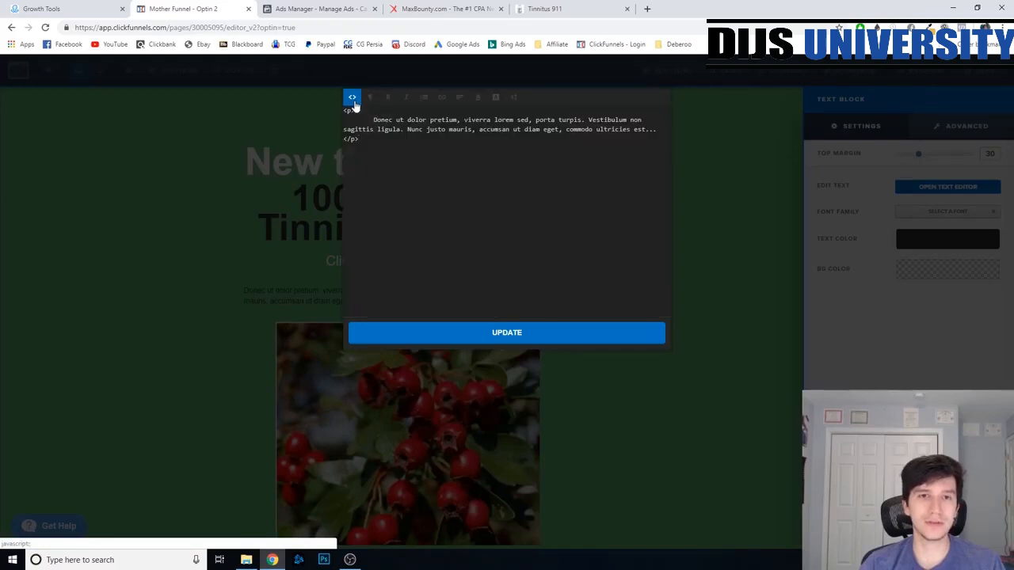
{"action": "key", "text": "ctrl+a"}
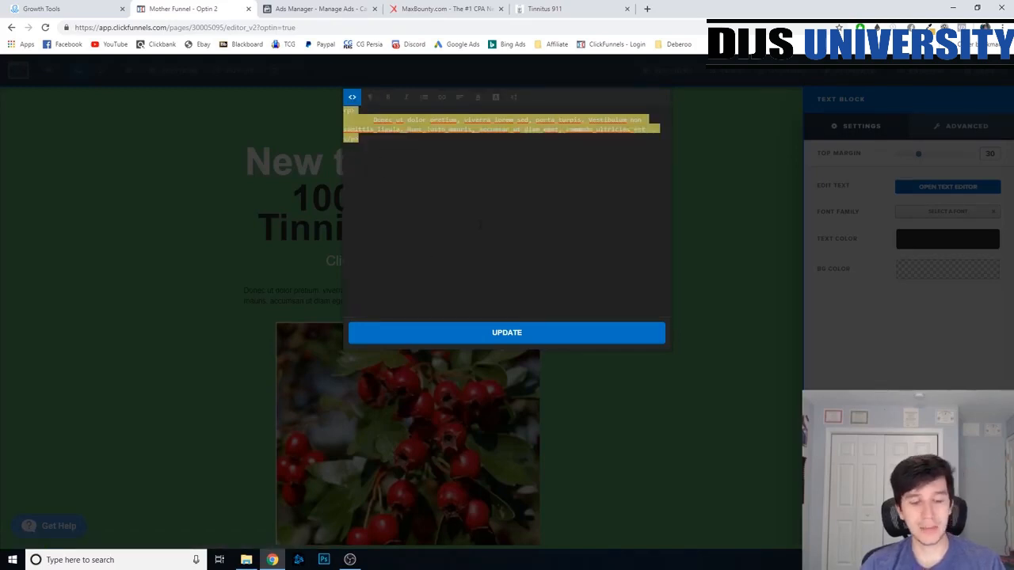
{"action": "key", "text": "ctrl+v"}
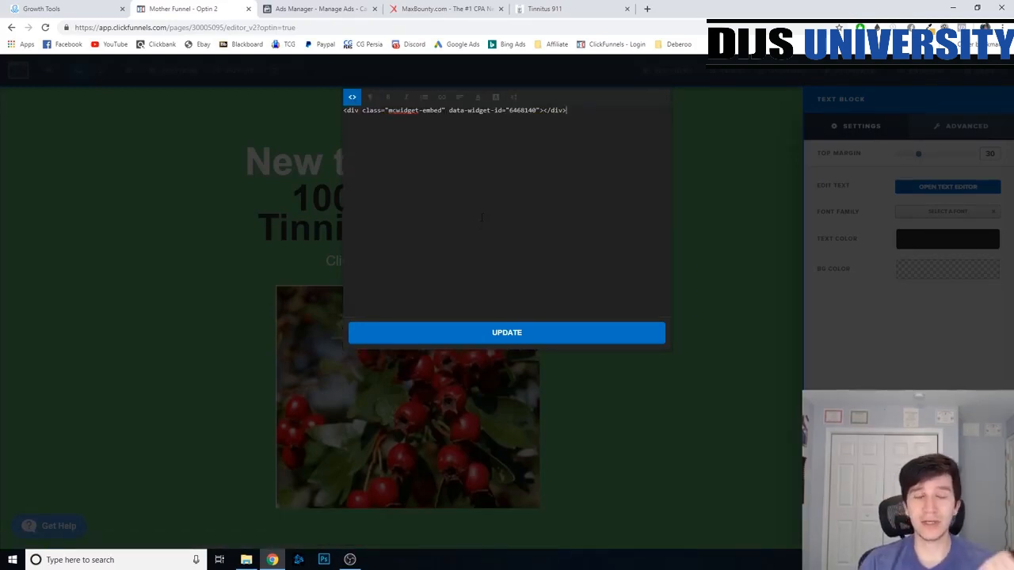
{"action": "left_click", "coordinate": [35, 5]}
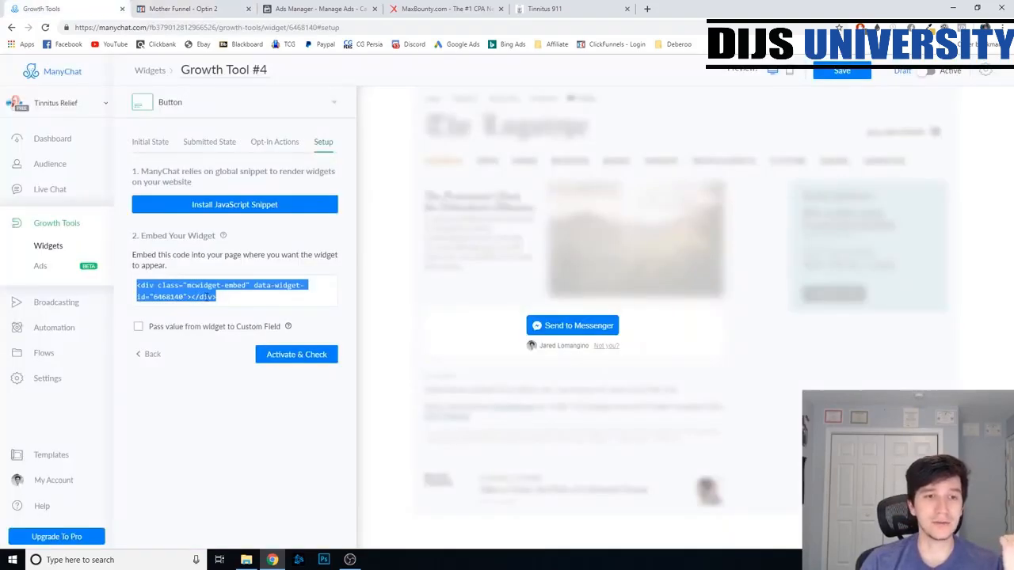
{"action": "left_click", "coordinate": [182, 8]}
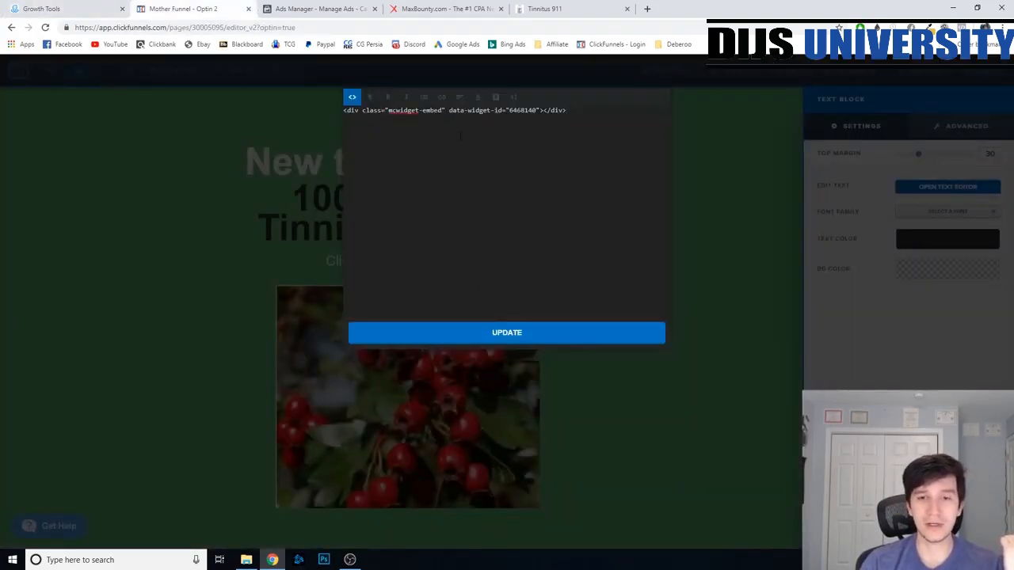
{"action": "left_click", "coordinate": [489, 336]}
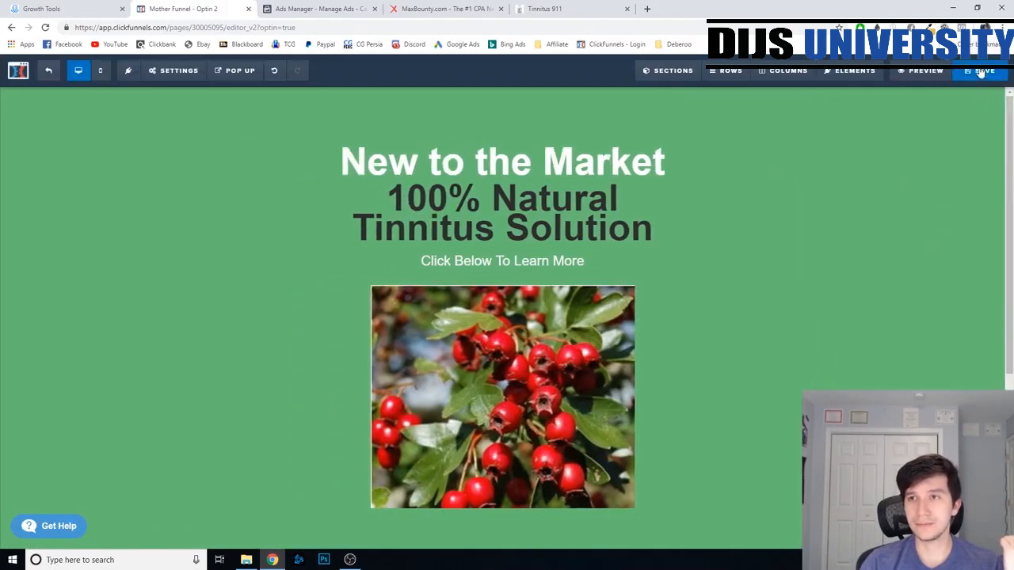
{"action": "left_click", "coordinate": [980, 70]}
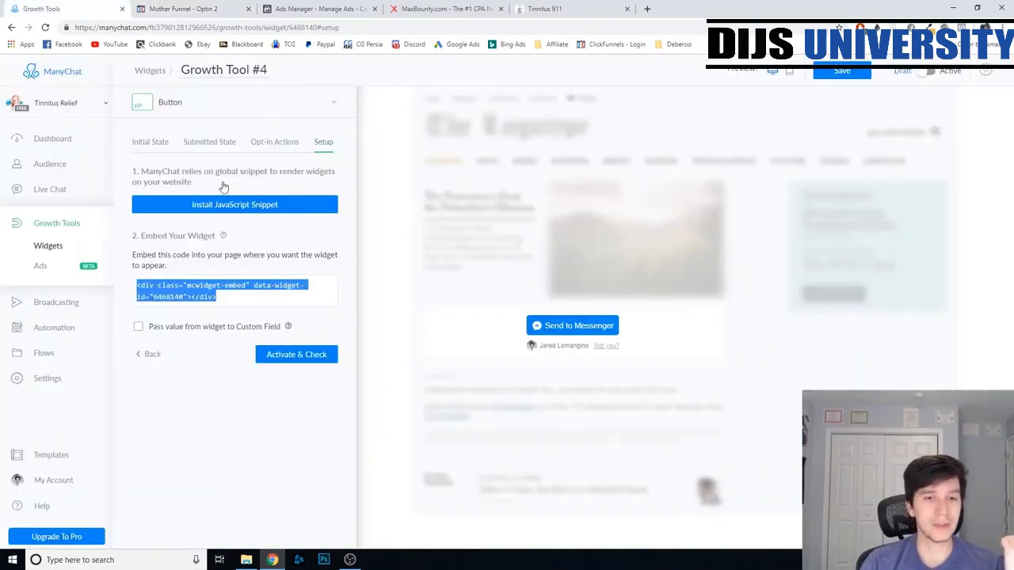
- Return to ManyChat and activate the Growth Tool #4 button widget
{"action": "left_click", "coordinate": [41, 8]}
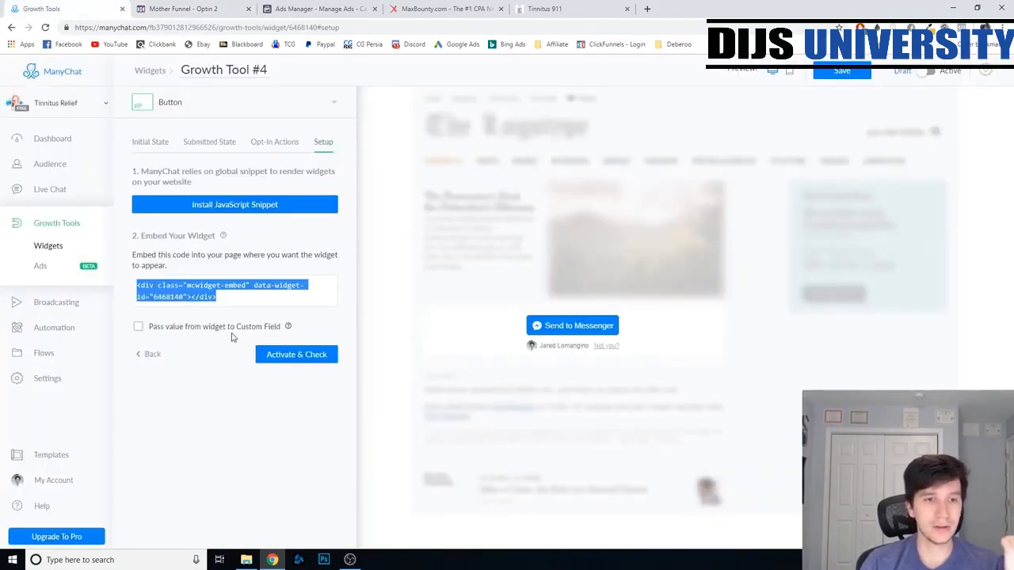
{"action": "left_click", "coordinate": [283, 356]}
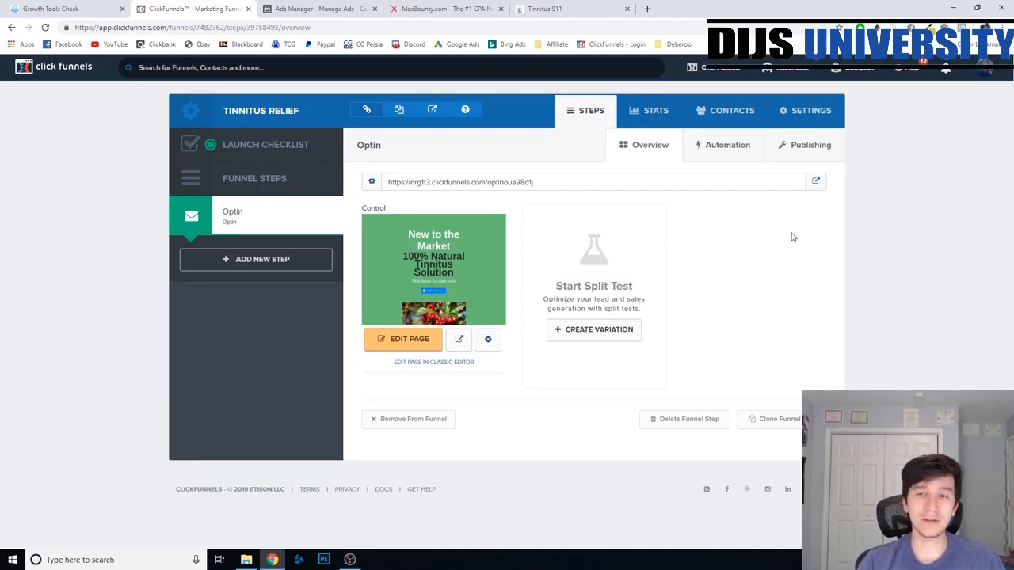
- Open the live Optin page from ClickFunnels, test its Send to Messenger button and look over the redirected offer page
{"action": "left_click", "coordinate": [815, 181]}
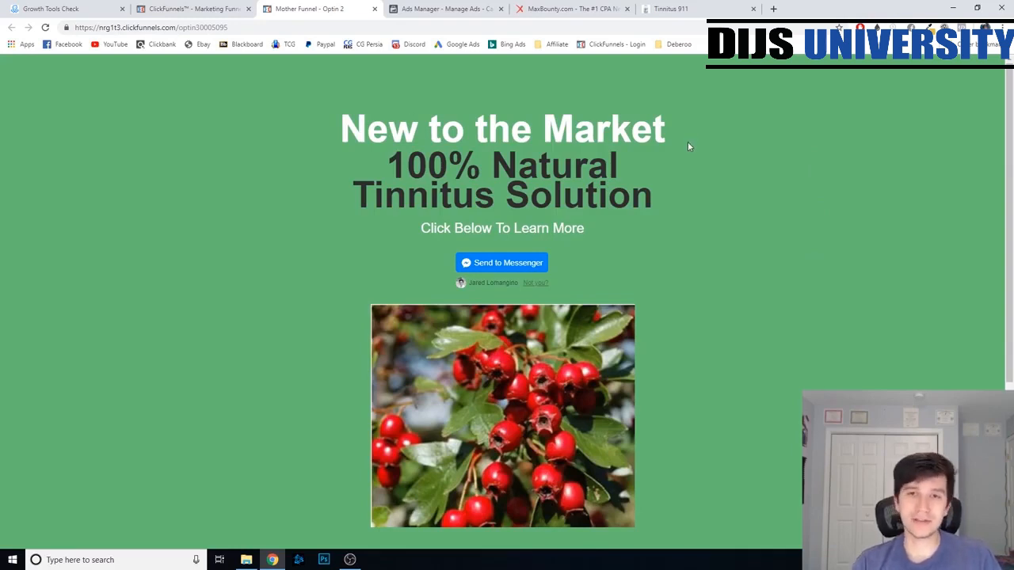
{"action": "left_click", "coordinate": [499, 263]}
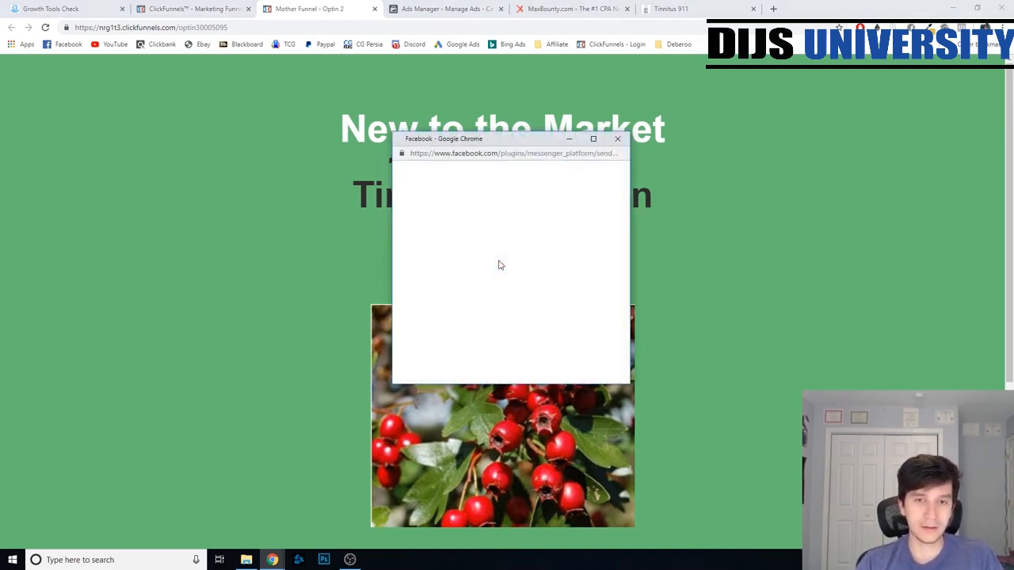
{"action": "left_click", "coordinate": [508, 250]}
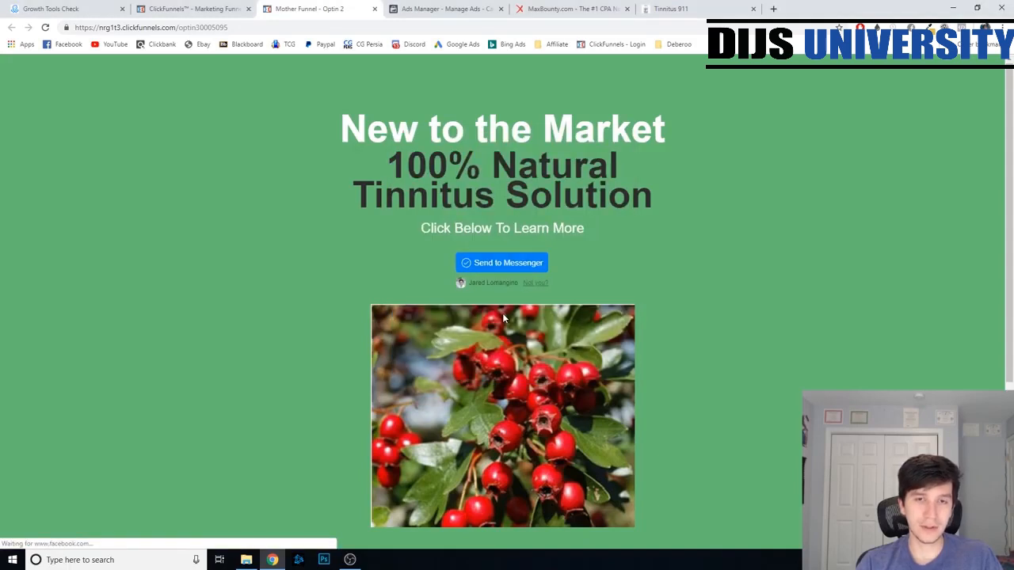
{"action": "left_click", "coordinate": [503, 317]}
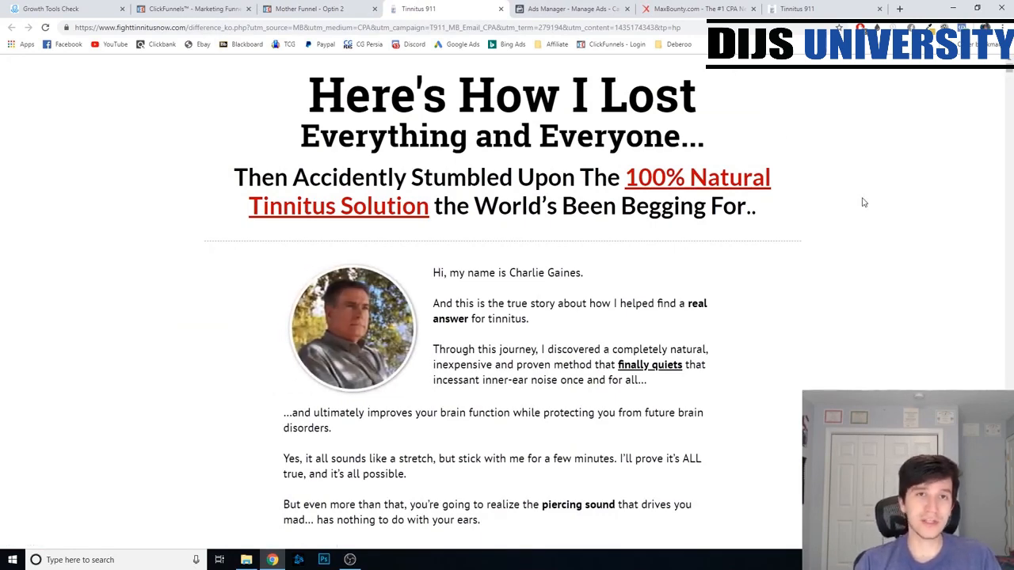
{"action": "scroll", "coordinate": [863, 203], "scroll_direction": "down", "scroll_amount": 4}
{"action": "scroll", "coordinate": [870, 383], "scroll_direction": "up", "scroll_amount": 4}
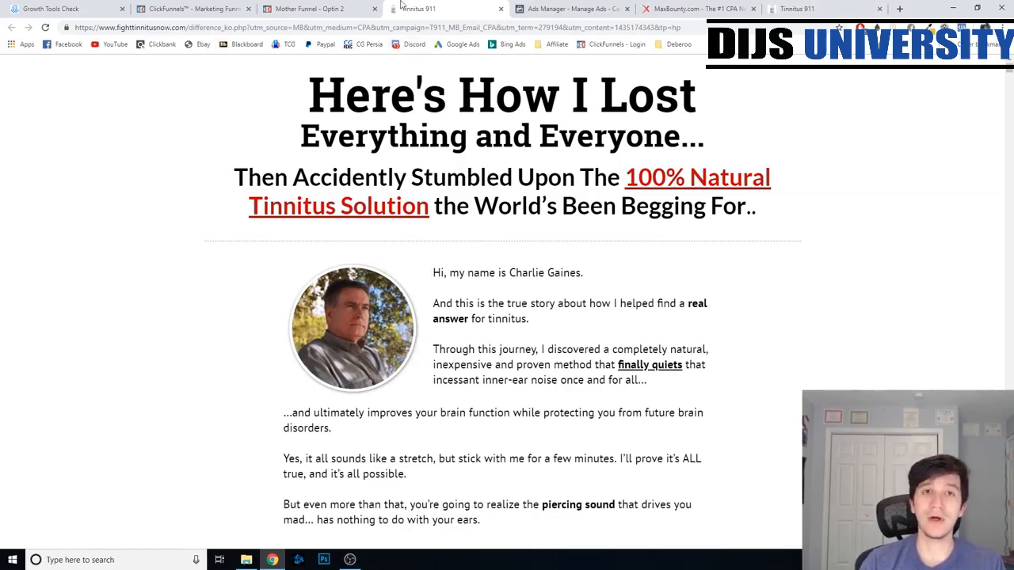
{"action": "left_click", "coordinate": [313, 9]}
{"action": "left_click", "coordinate": [52, 9]}
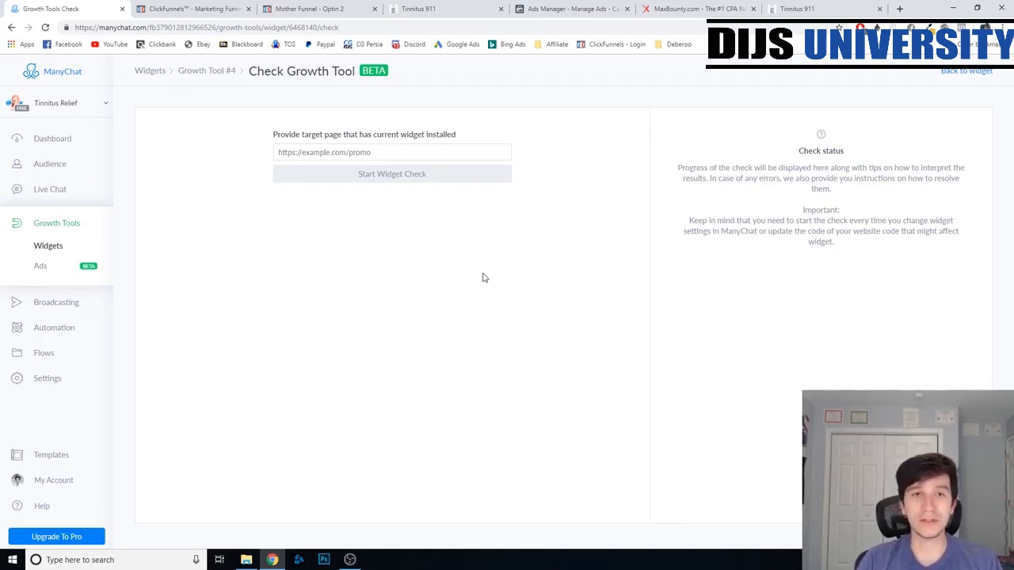
- Copy the Optin page's URL from ClickFunnels and paste it as the ad's Website URL in Facebook Ads Manager
{"action": "left_click", "coordinate": [574, 9]}
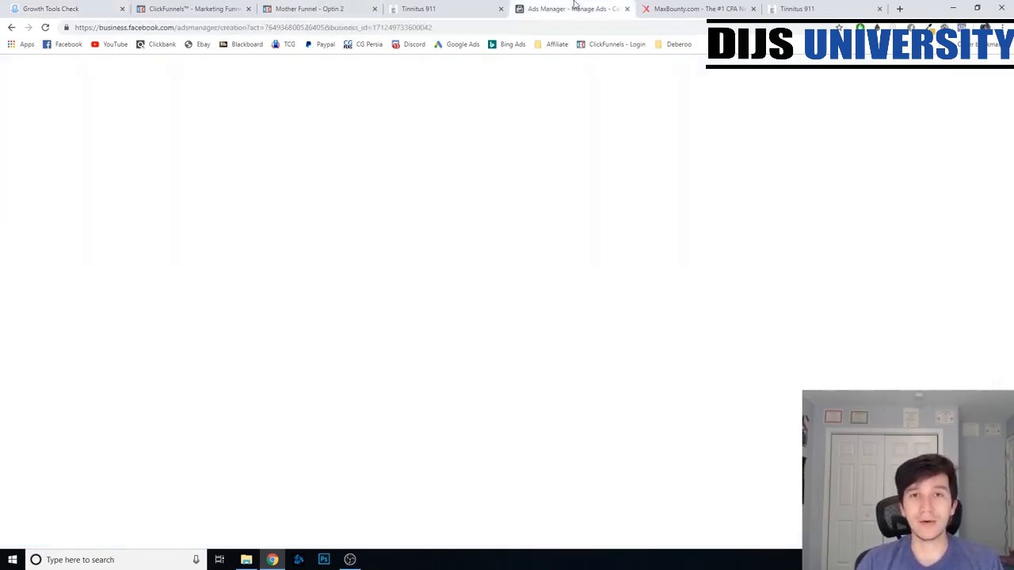
{"action": "left_click", "coordinate": [262, 425]}
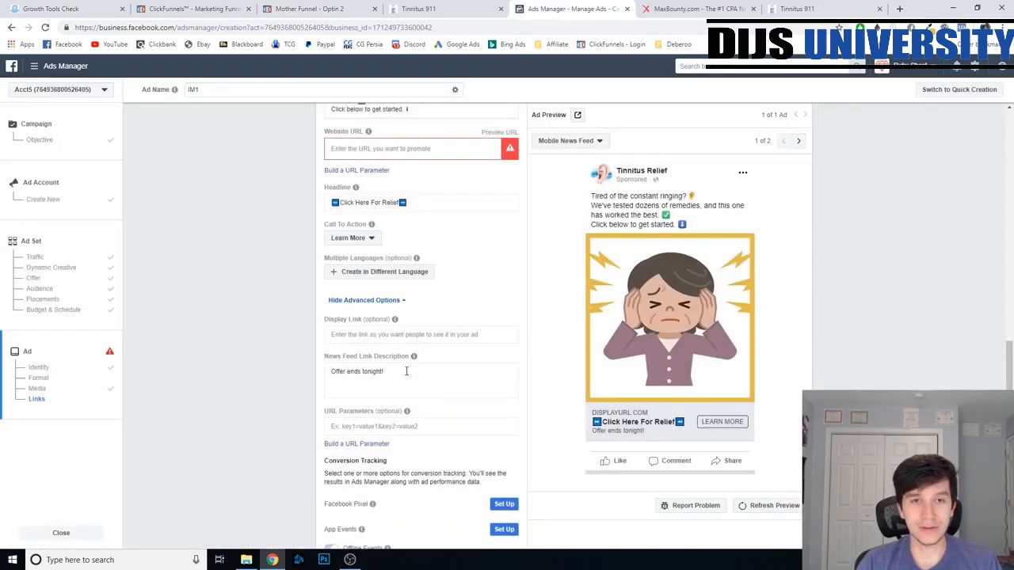
{"action": "scroll", "coordinate": [468, 273], "scroll_direction": "up", "scroll_amount": 3}
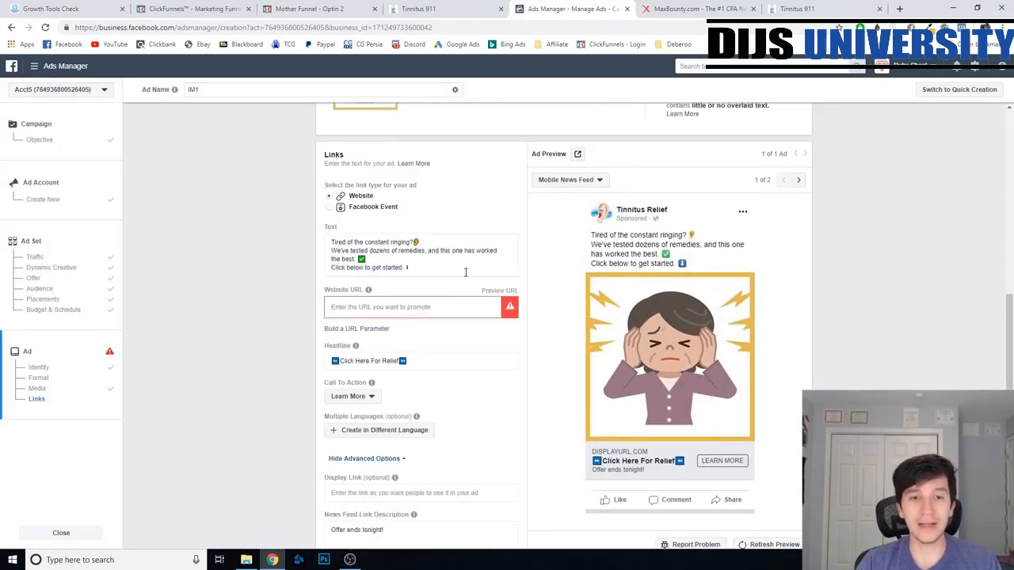
{"action": "left_click", "coordinate": [183, 8]}
{"action": "left_click_drag", "start_coordinate": [536, 183], "coordinate": [388, 183]}
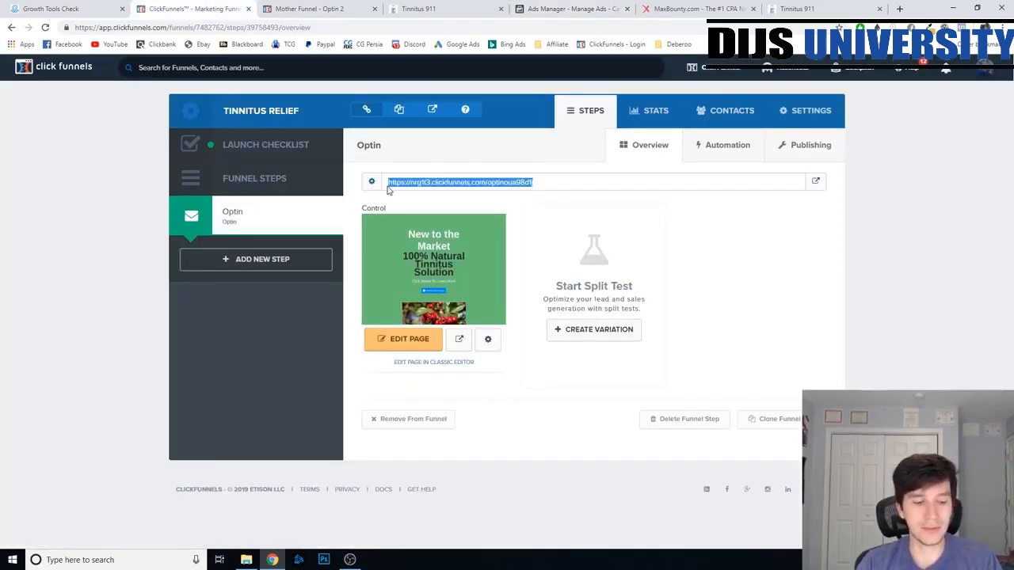
{"action": "left_click", "coordinate": [540, 8]}
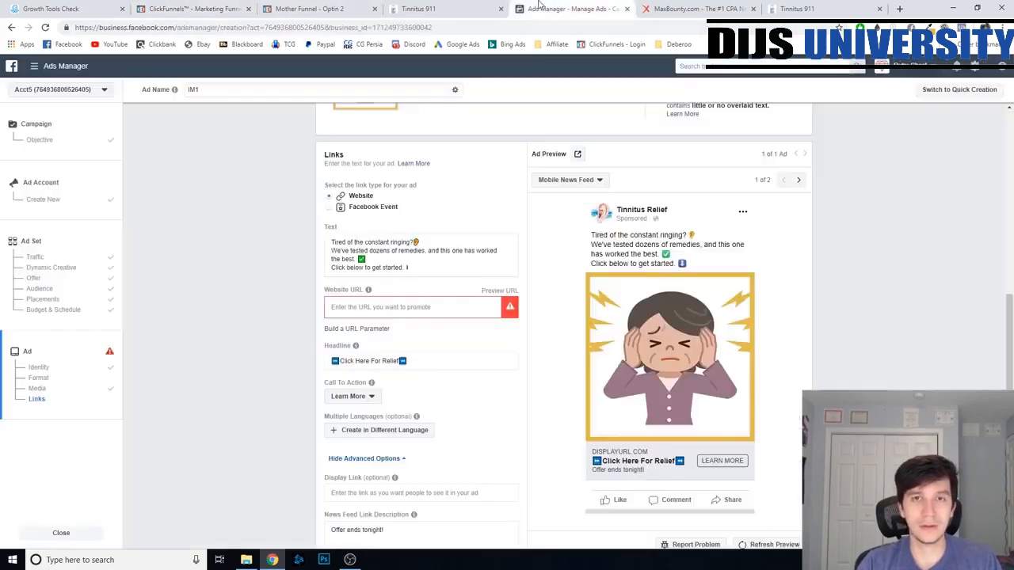
{"action": "left_click", "coordinate": [363, 307]}
{"action": "type", "text": "https://nrg1t3.clickfunnels.com/optinoua98d1i"}
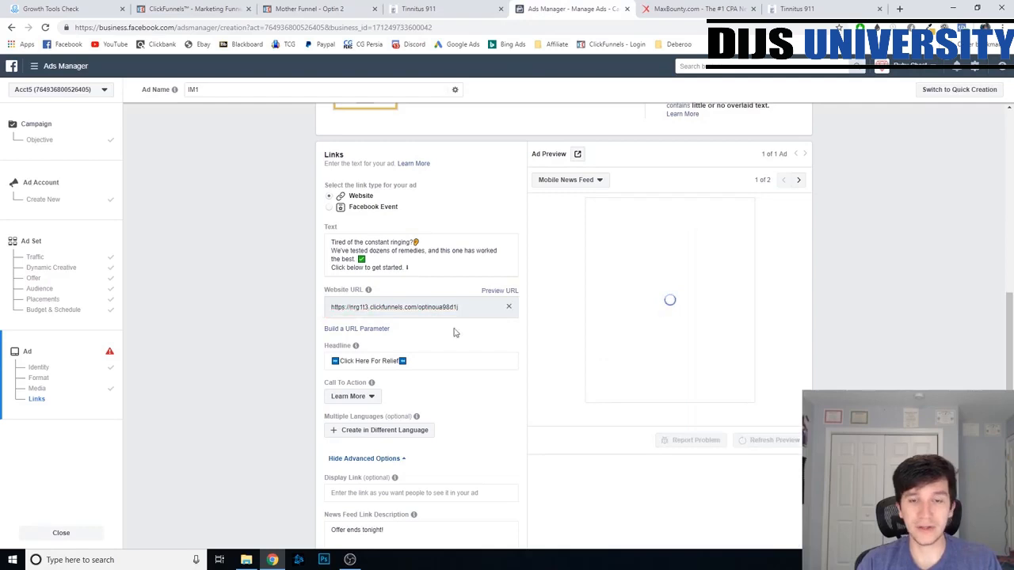
{"action": "left_click", "coordinate": [317, 7]}
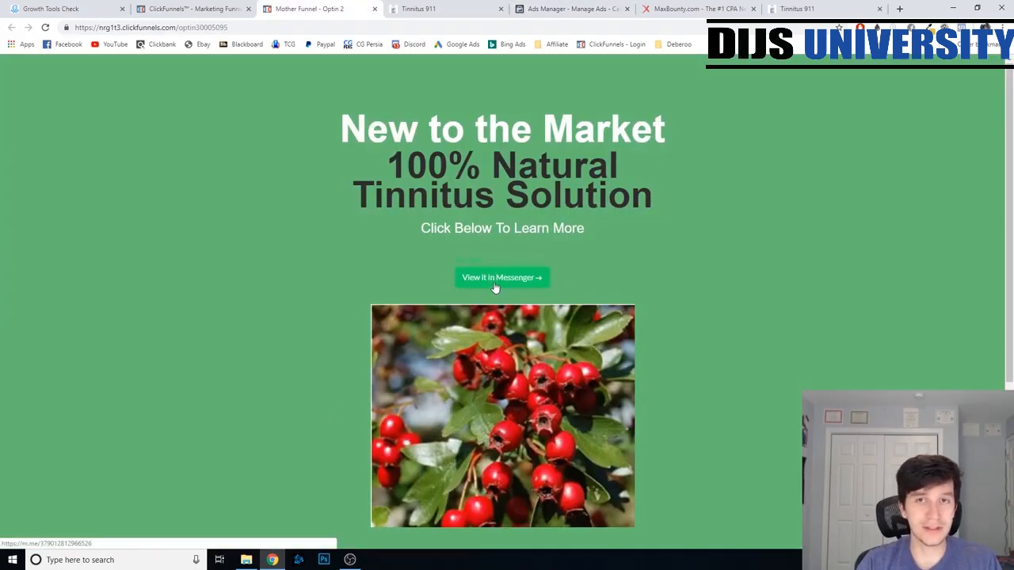
{"action": "left_click", "coordinate": [428, 8]}
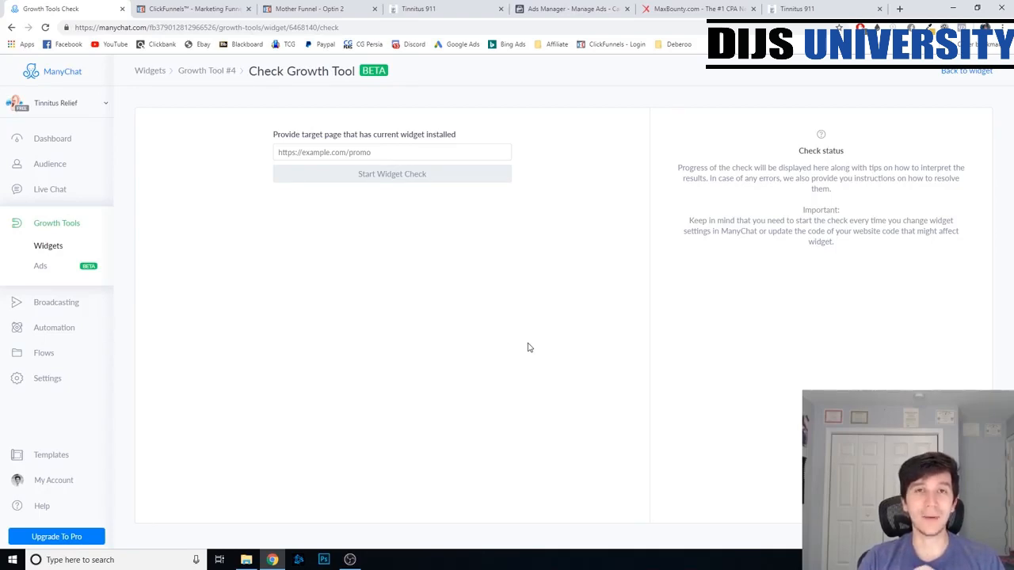
- In ManyChat, create a new automation sequence named Tinnitus and look at the schedule options of its first message
{"action": "left_click", "coordinate": [70, 326]}
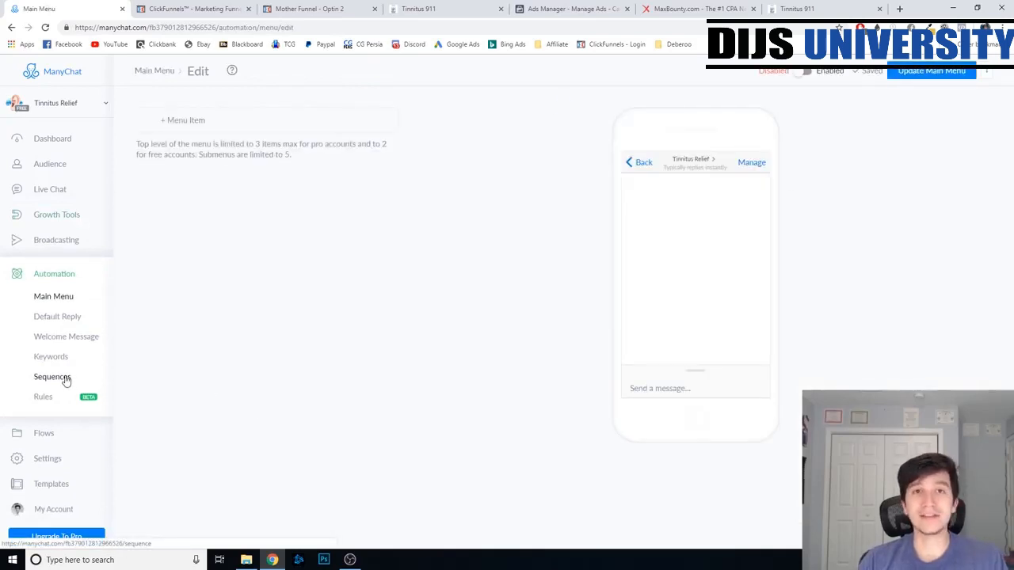
{"action": "left_click", "coordinate": [68, 378]}
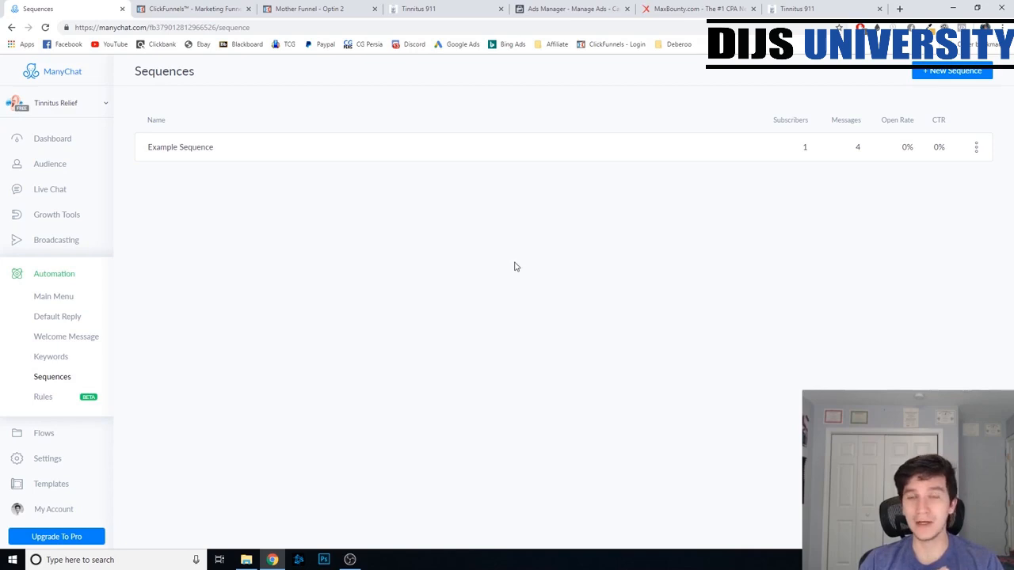
{"action": "left_click", "coordinate": [950, 73]}
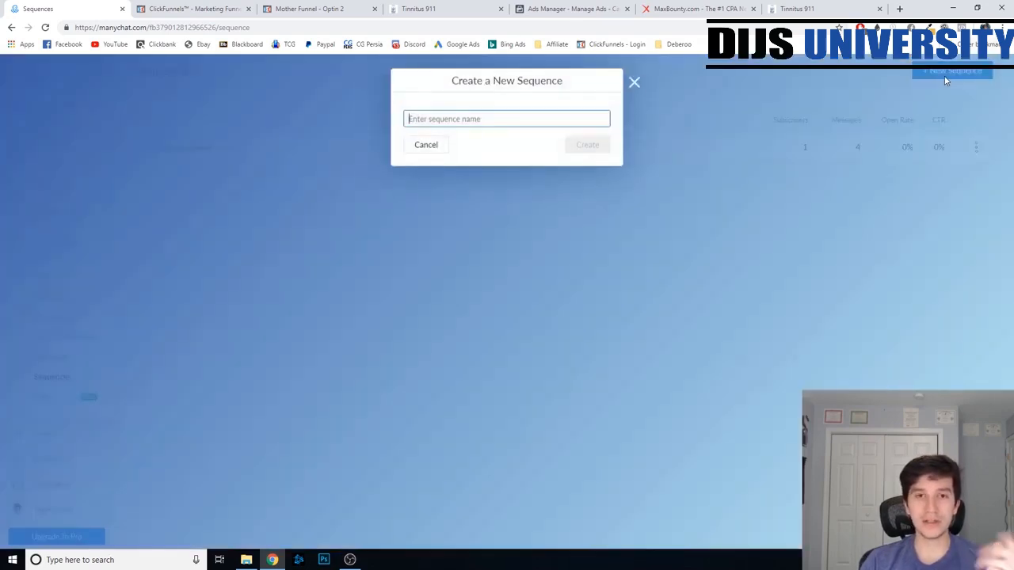
{"action": "type", "text": "Tinnitus"}
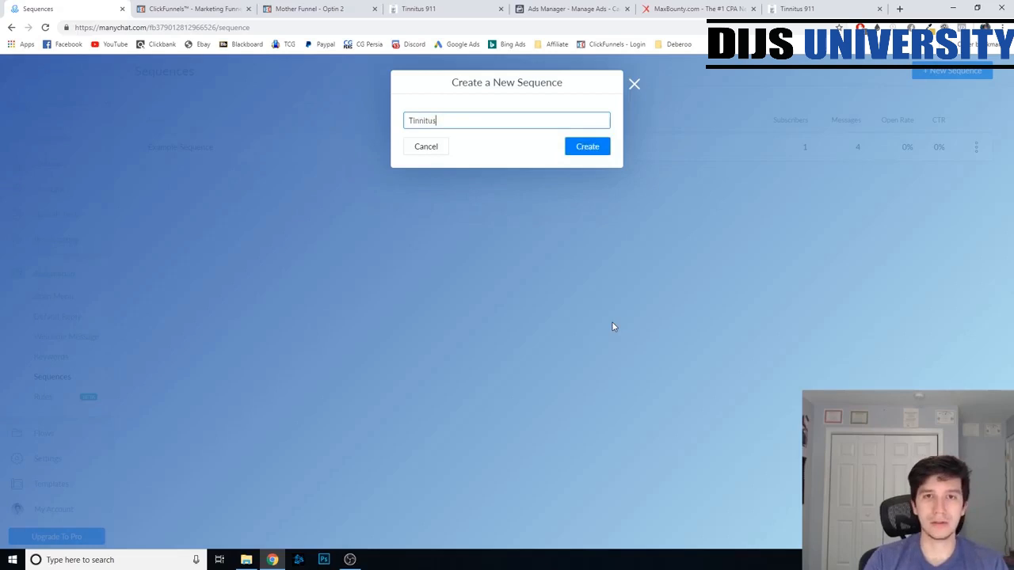
{"action": "key", "text": "Return"}
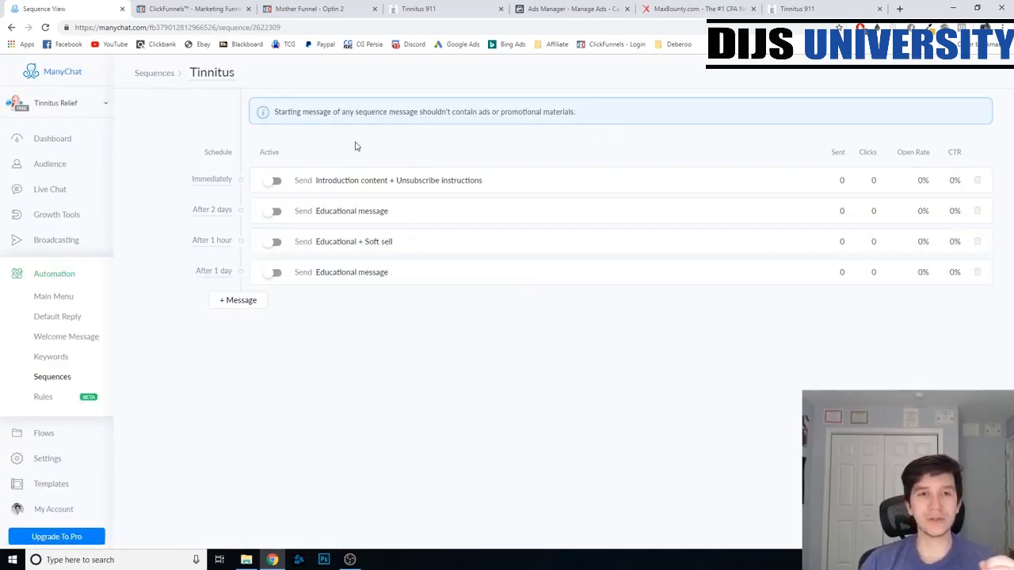
{"action": "left_click", "coordinate": [201, 182]}
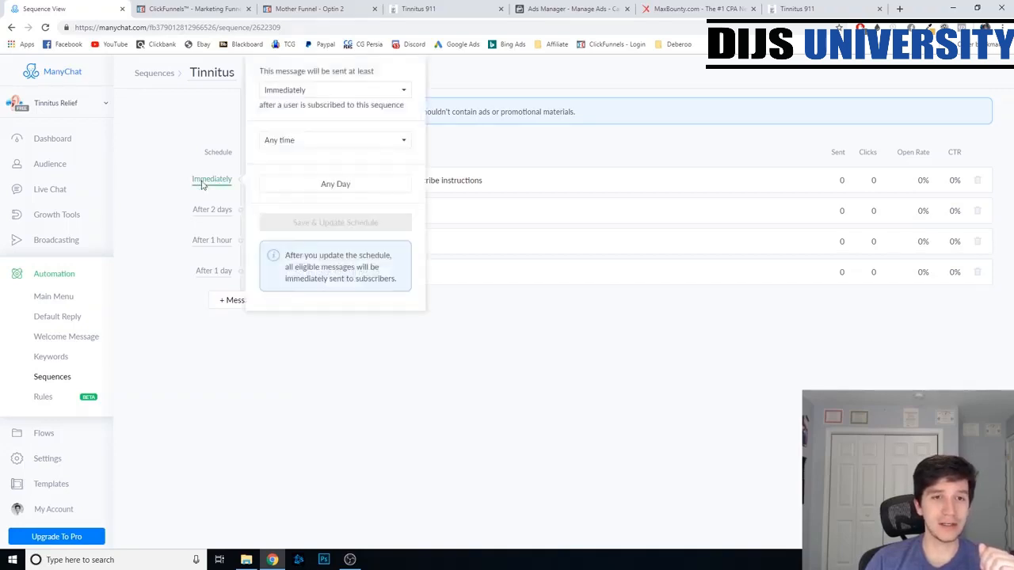
{"action": "left_click", "coordinate": [160, 170]}
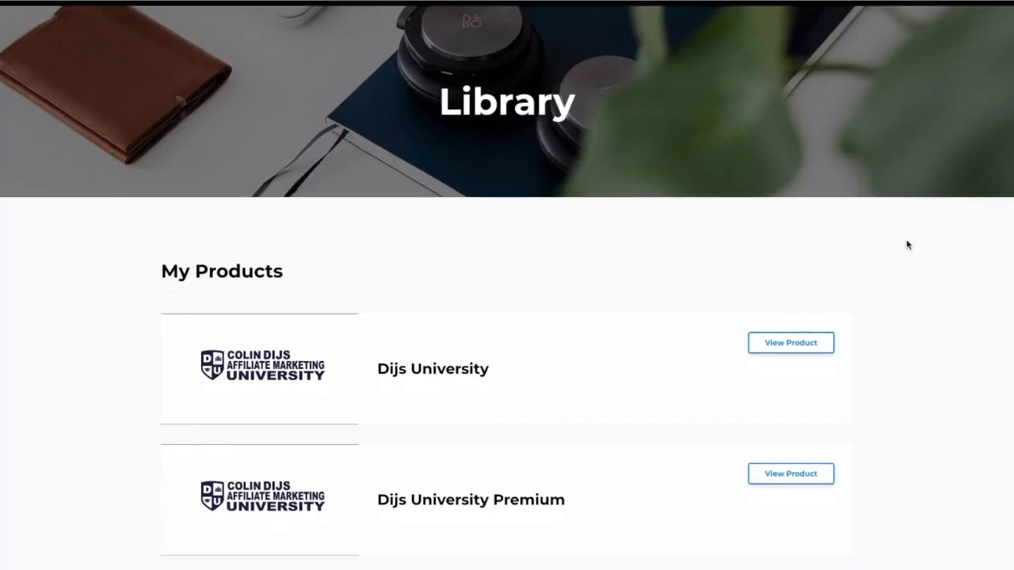
- Open Dijs University Premium from the course library and look through its Intro to CPA Marketing Course
{"action": "scroll", "coordinate": [907, 246], "scroll_direction": "down", "scroll_amount": 1}
{"action": "scroll", "coordinate": [907, 245], "scroll_direction": "down", "scroll_amount": 1}
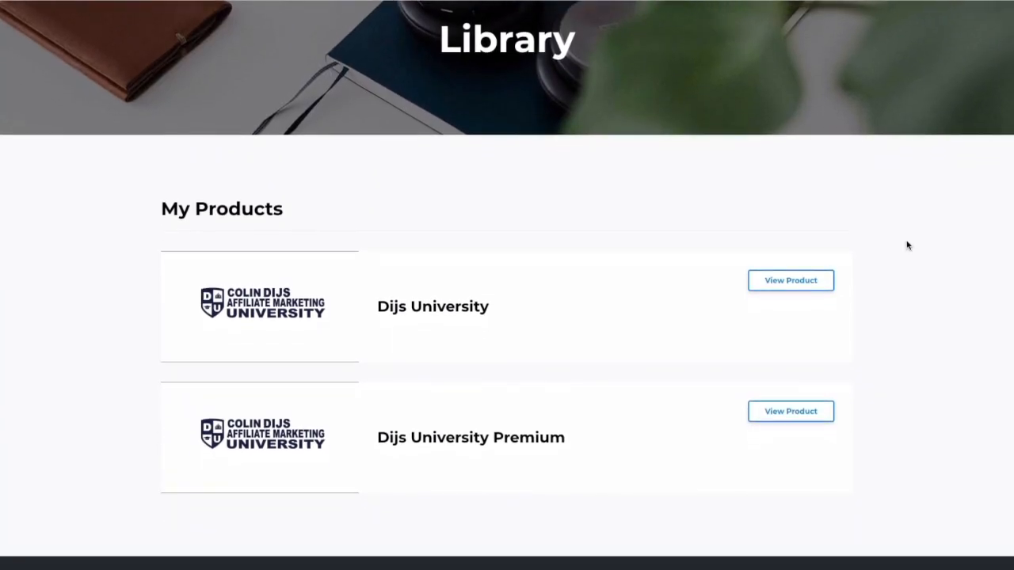
{"action": "left_click", "coordinate": [782, 402]}
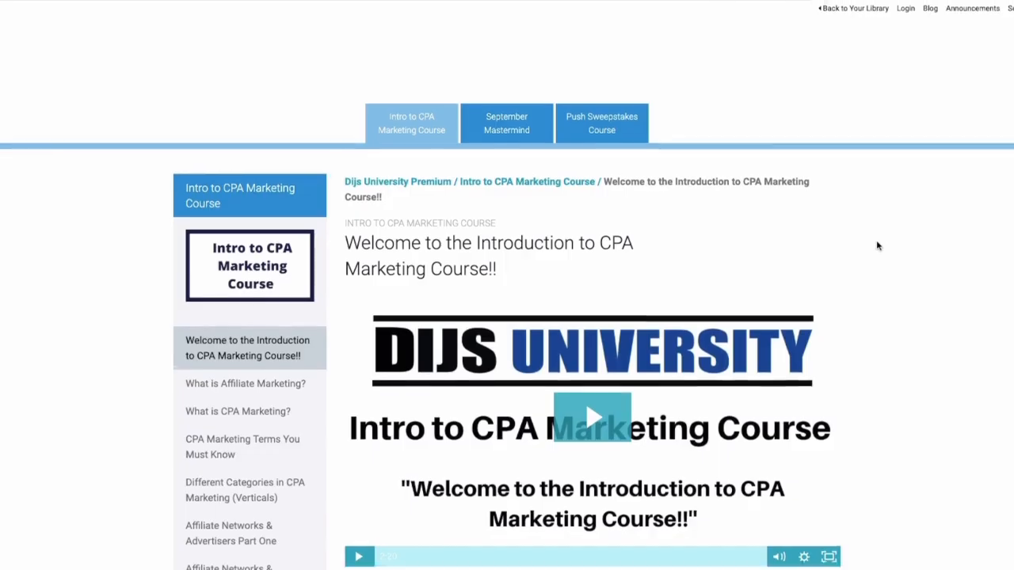
{"action": "scroll", "coordinate": [876, 245], "scroll_direction": "down", "scroll_amount": 3}
{"action": "scroll", "coordinate": [876, 246], "scroll_direction": "down", "scroll_amount": 3}
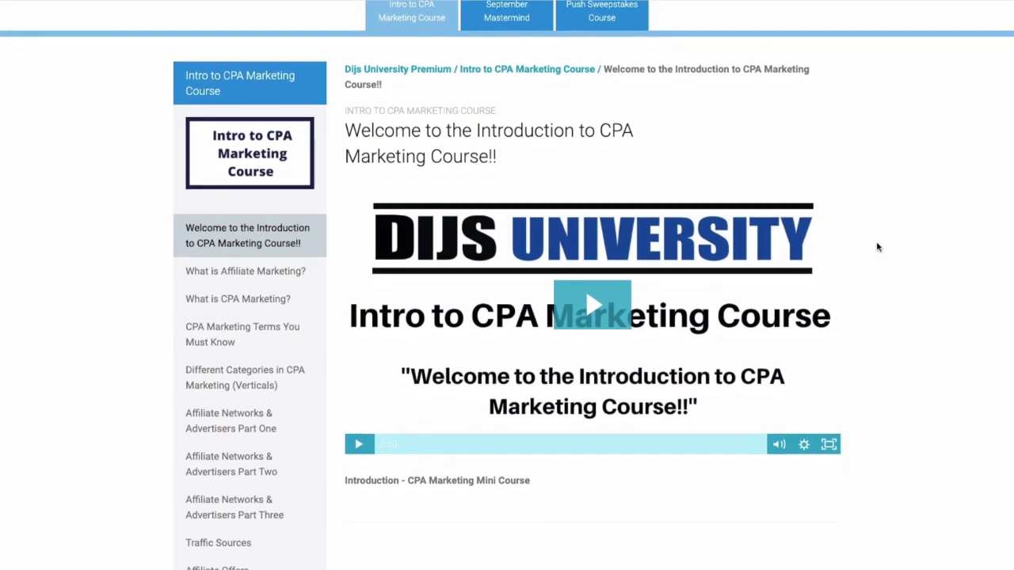
{"action": "scroll", "coordinate": [877, 247], "scroll_direction": "down", "scroll_amount": 2}
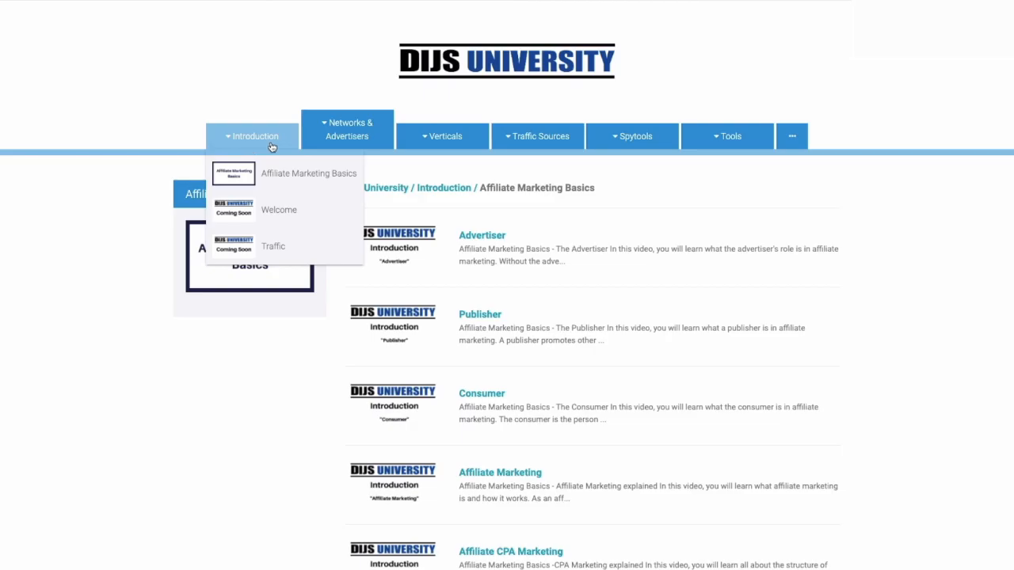
- Examine the Dijs University course categories, including the Facebook and Zeropark lessons among the traffic sources
{"action": "mouse_move", "coordinate": [310, 147]}
{"action": "mouse_move", "coordinate": [405, 146]}
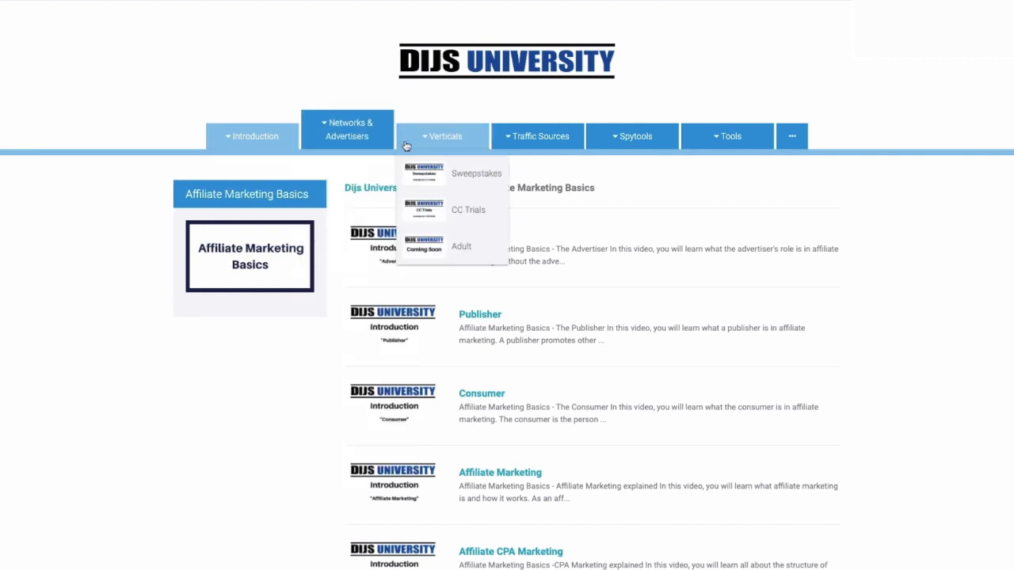
{"action": "mouse_move", "coordinate": [523, 148]}
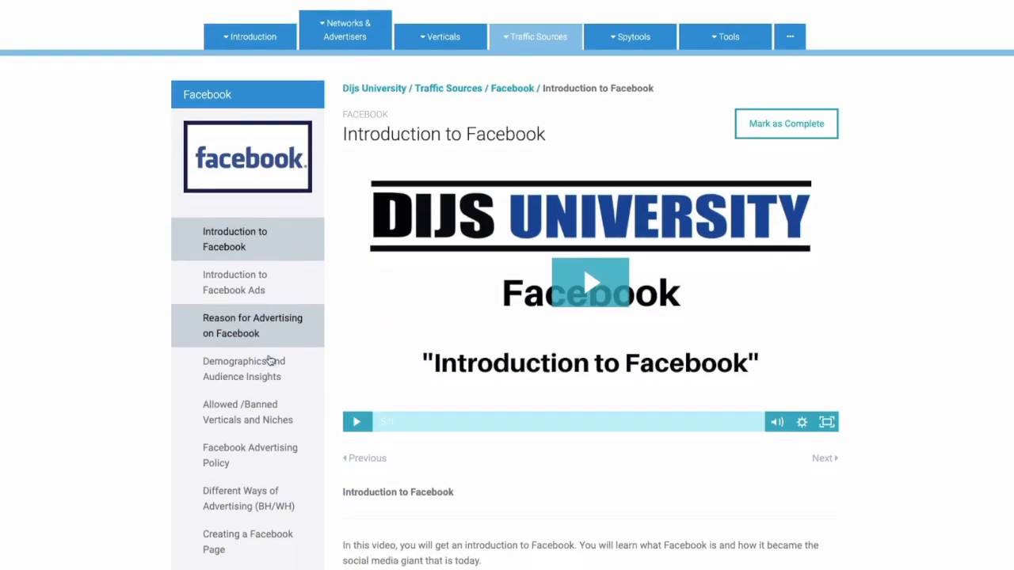
{"action": "scroll", "coordinate": [270, 361], "scroll_direction": "down", "scroll_amount": 3}
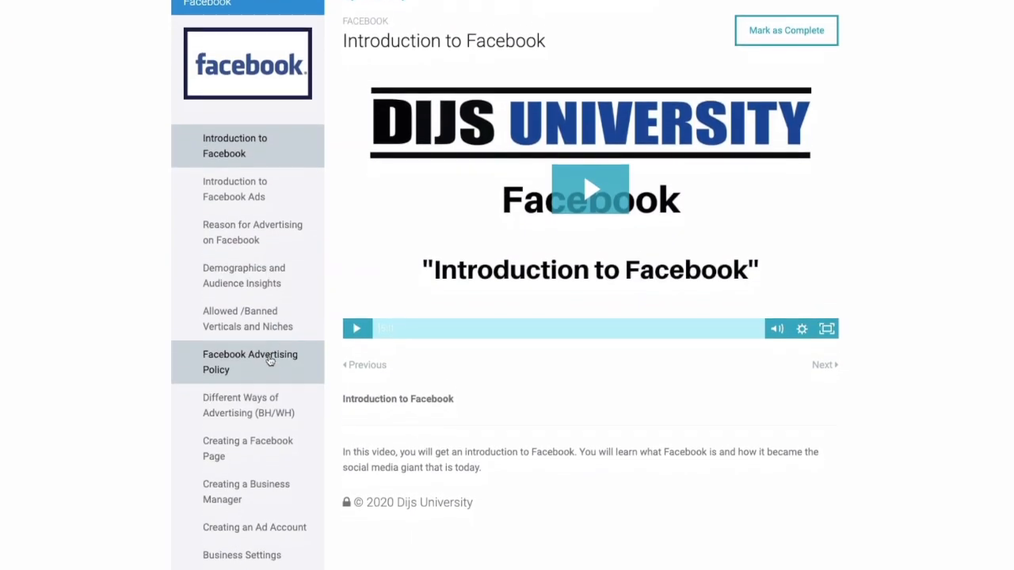
{"action": "scroll", "coordinate": [270, 361], "scroll_direction": "down", "scroll_amount": 2}
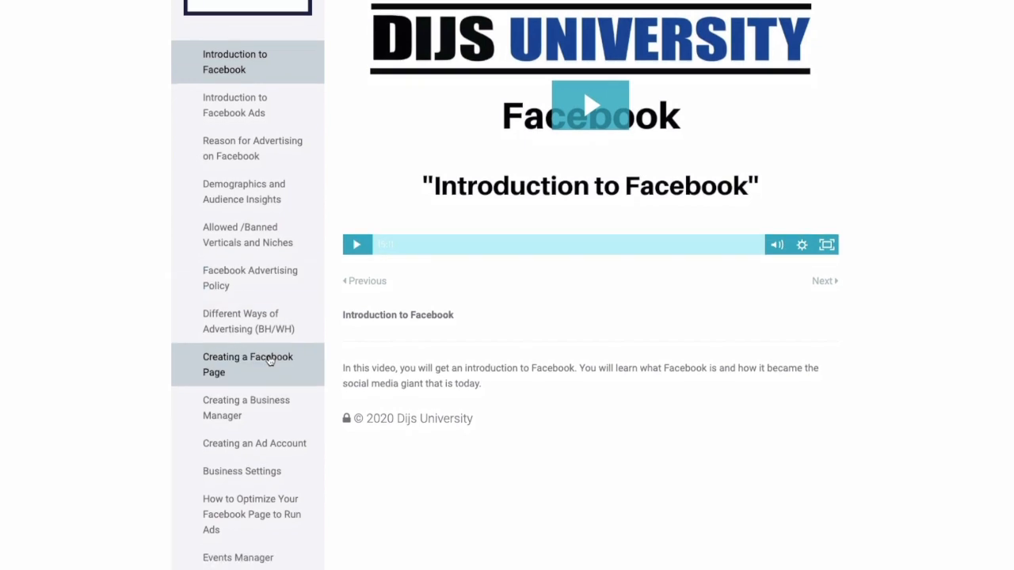
{"action": "scroll", "coordinate": [270, 361], "scroll_direction": "down", "scroll_amount": 3}
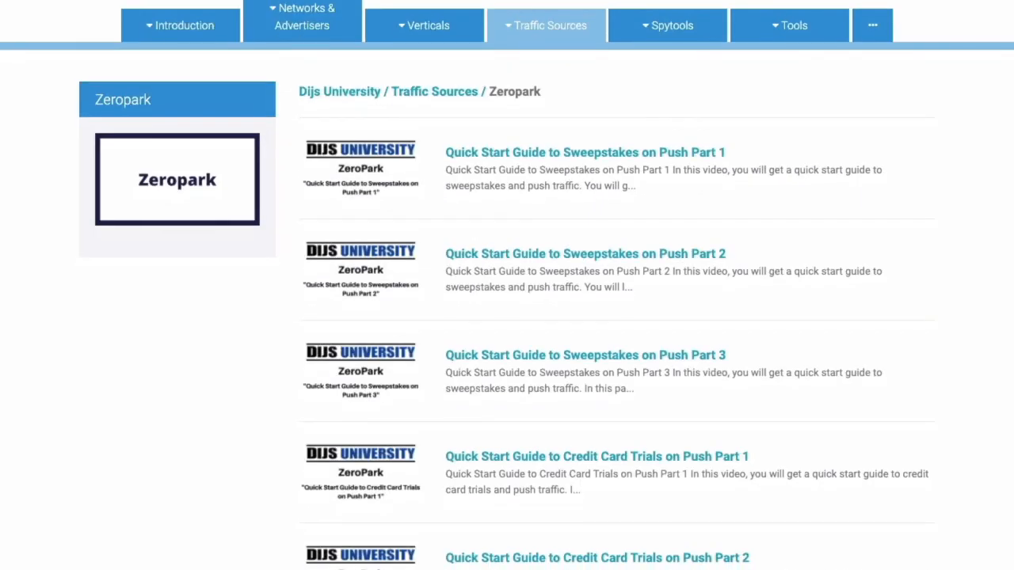
{"action": "scroll", "coordinate": [507, 285], "scroll_direction": "down", "scroll_amount": 3}
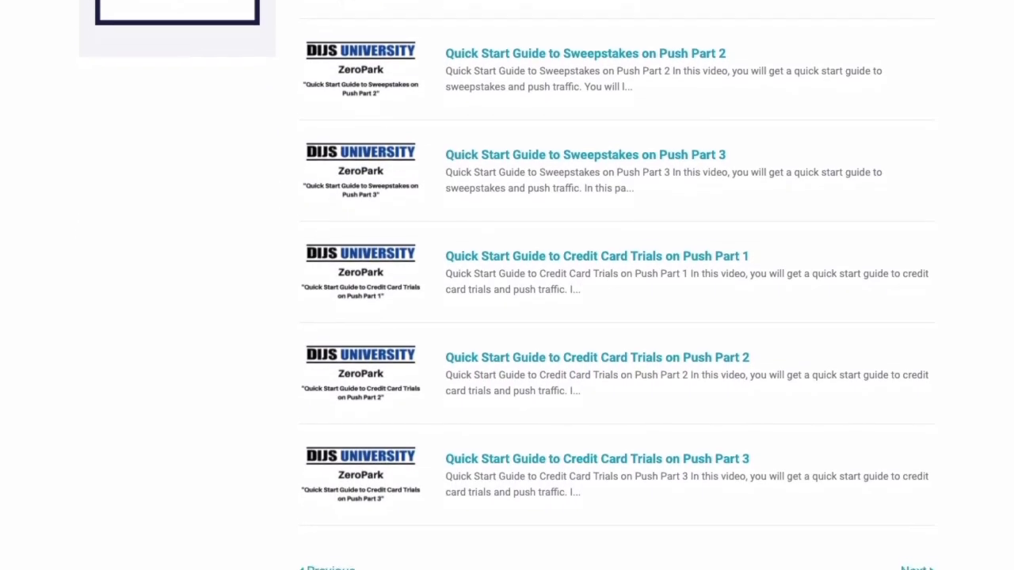
{"action": "scroll", "coordinate": [506, 285], "scroll_direction": "up", "scroll_amount": 3}
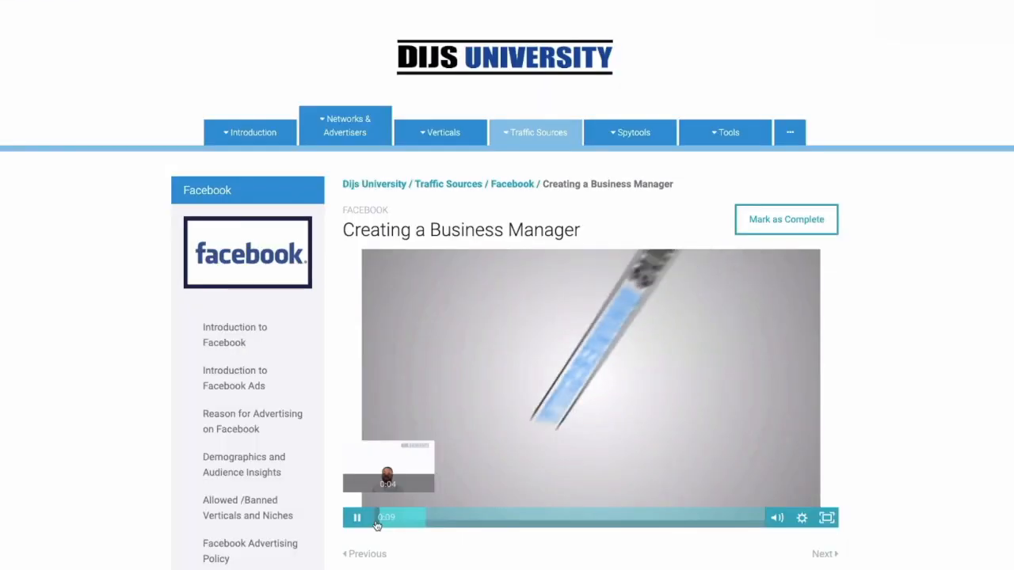